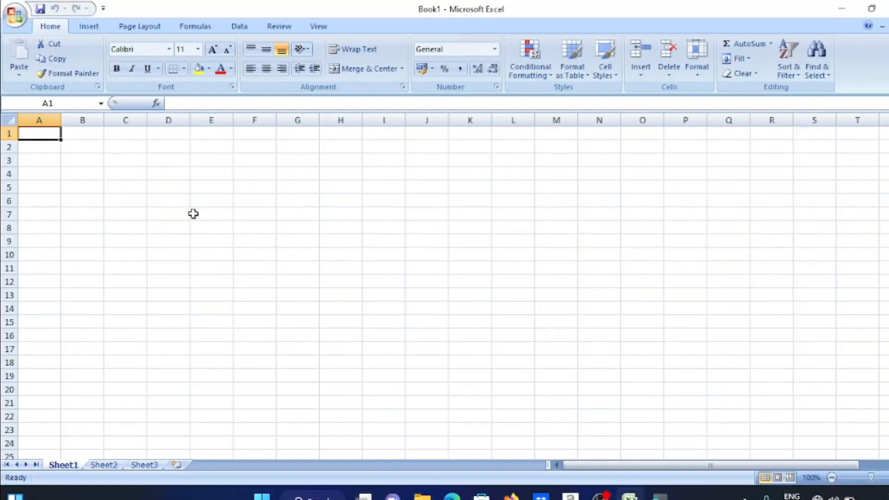
Type 'ghkjj' in E7, then cut and copy it from the Home tab
click(195, 214)
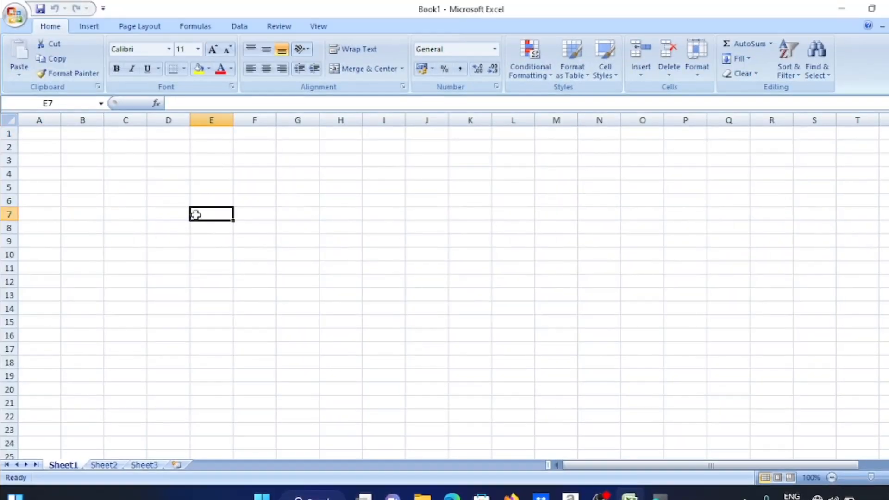
text(gh)
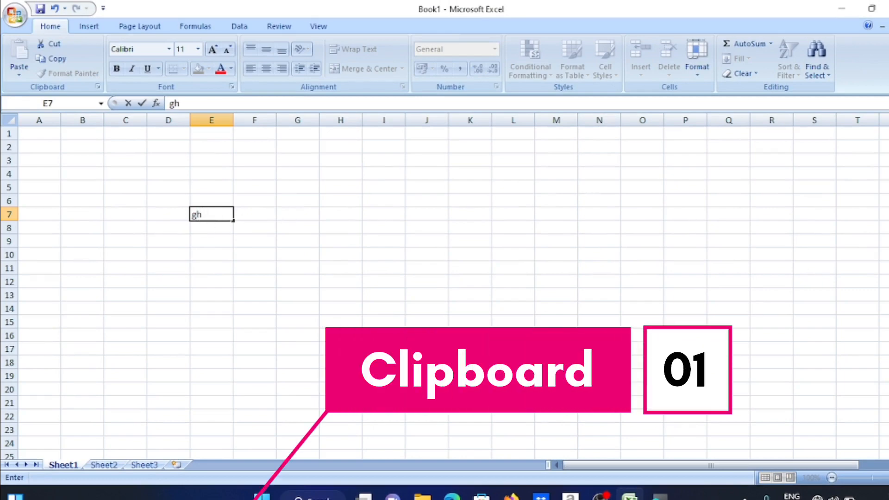
key(shift+Home)
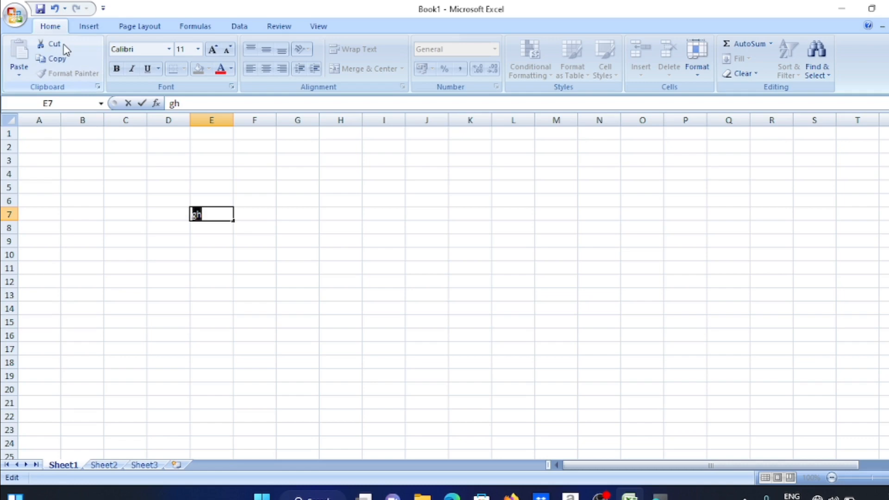
click(53, 45)
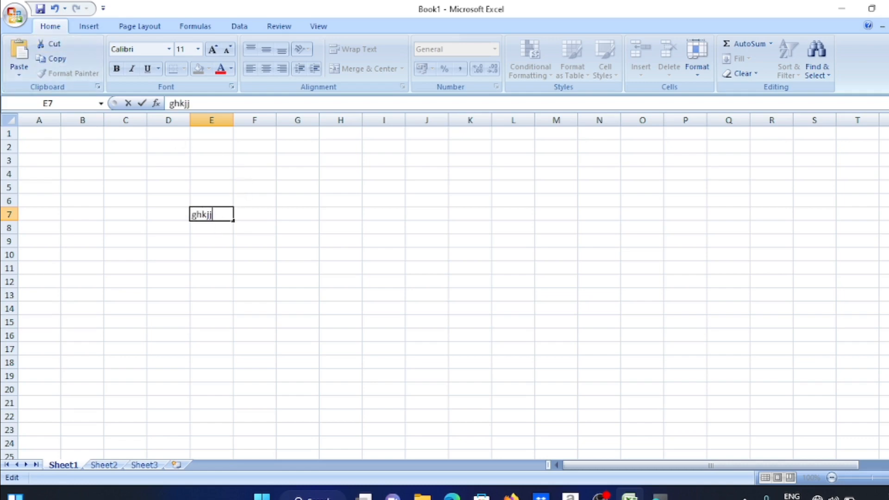
click(57, 59)
Paste the copied ghkjj into cells G7, J7 and I11
click(308, 213)
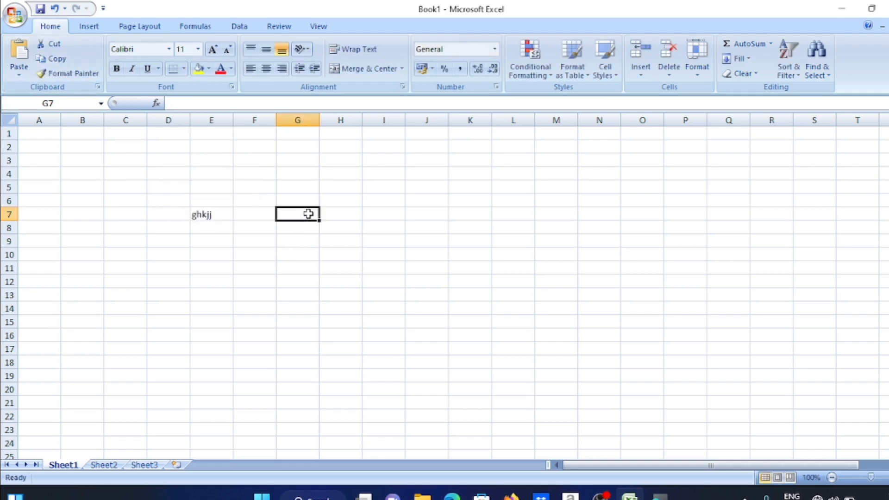
key(ctrl+v)
click(428, 216)
key(ctrl+v)
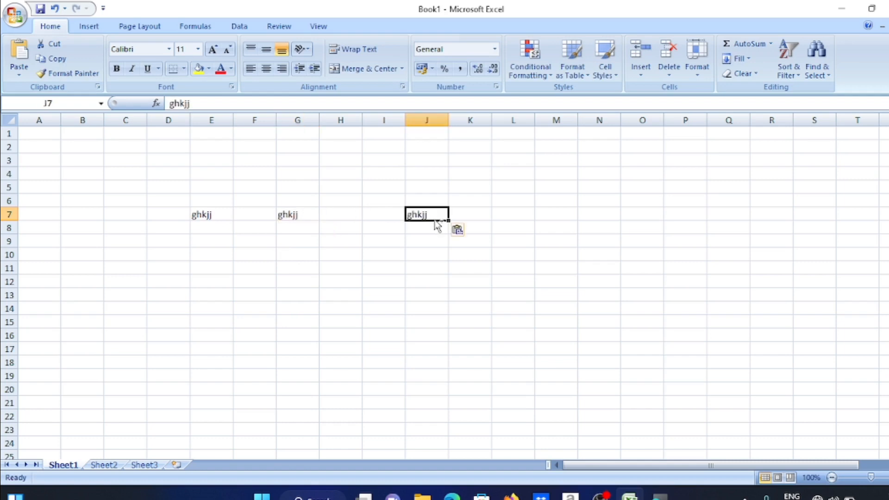
click(380, 274)
key(ctrl+v)
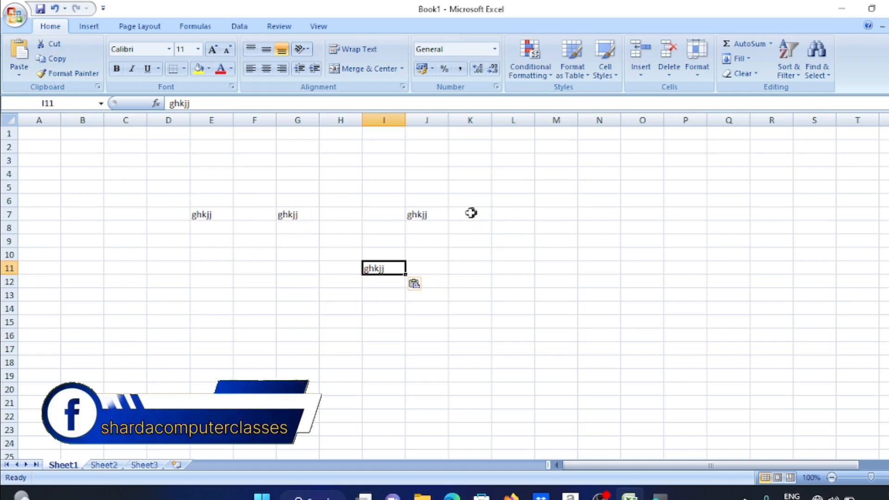
Make G7's ghkjj red, grow it three steps to size 22, and set Bauhaus 93
click(283, 214)
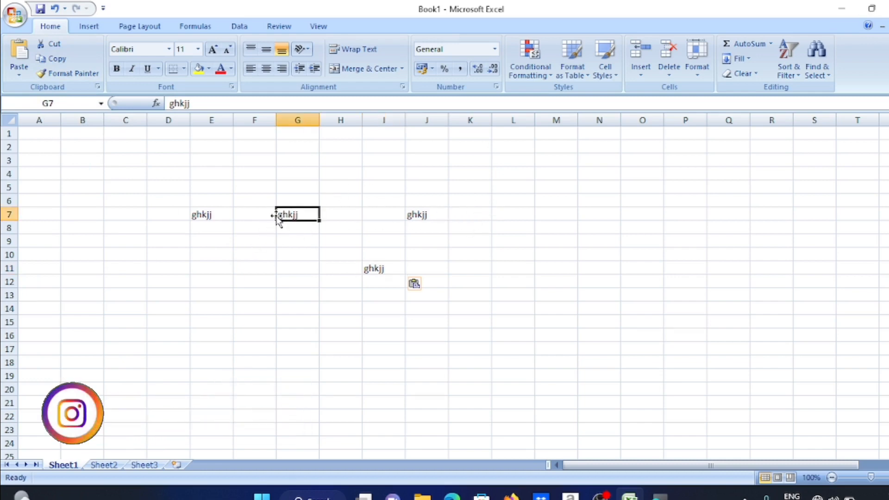
click(231, 70)
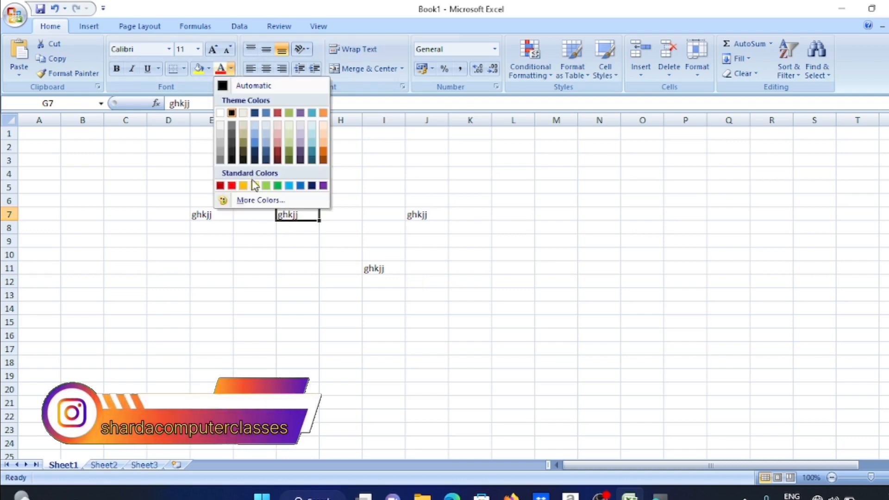
click(232, 186)
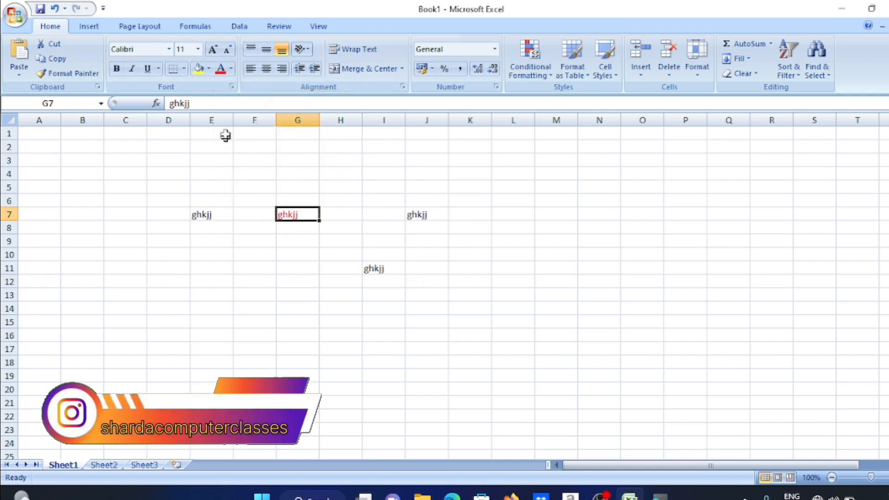
click(214, 50)
click(213, 49)
click(214, 50)
click(214, 50)
click(214, 50)
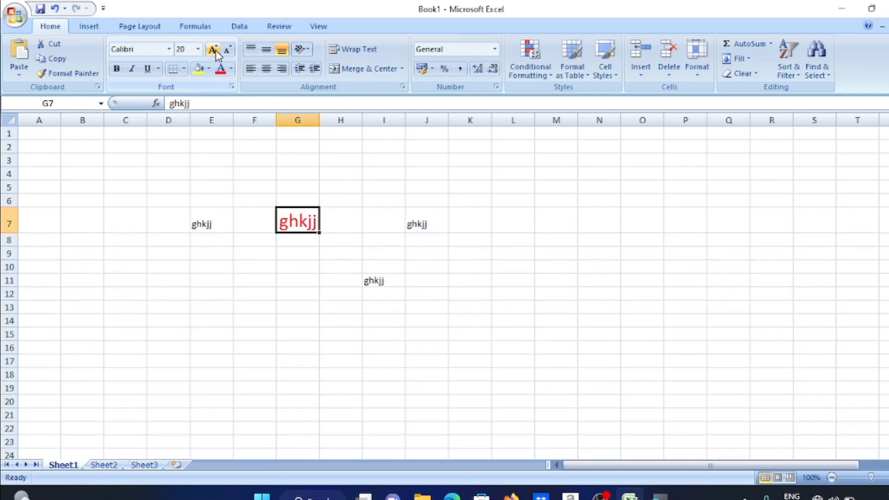
click(169, 49)
scroll(159, 244, down, 4)
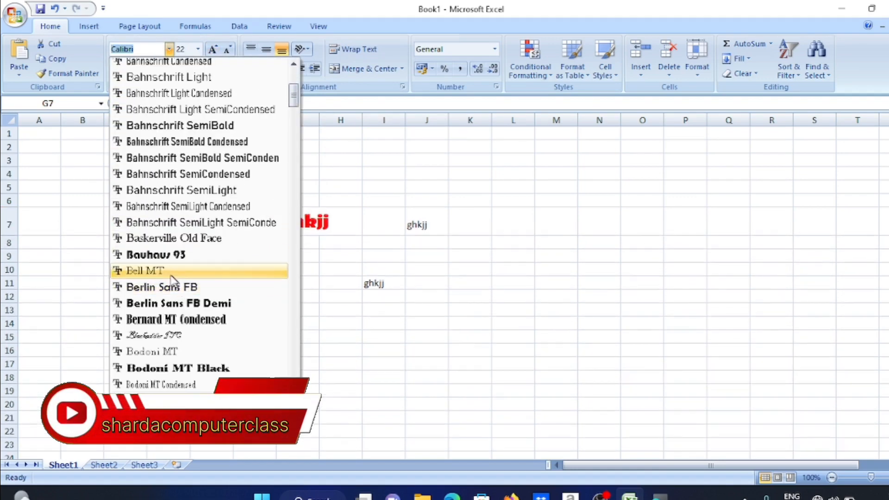
click(177, 256)
click(254, 311)
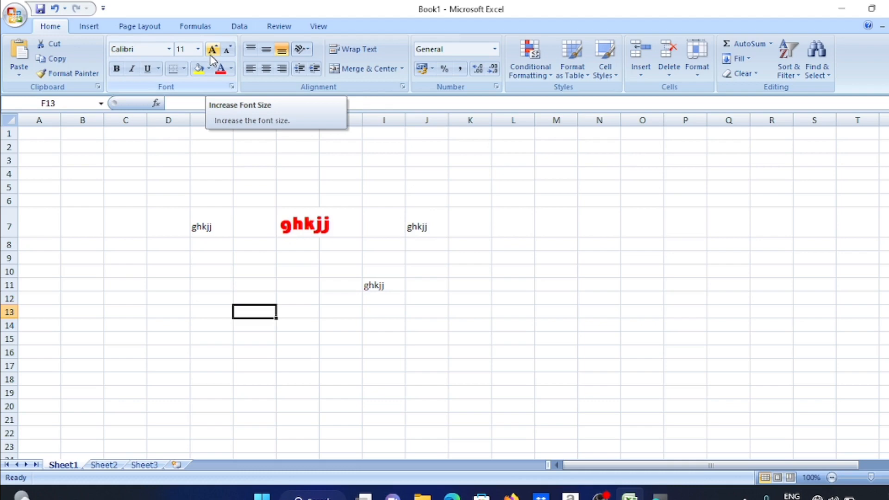
click(313, 225)
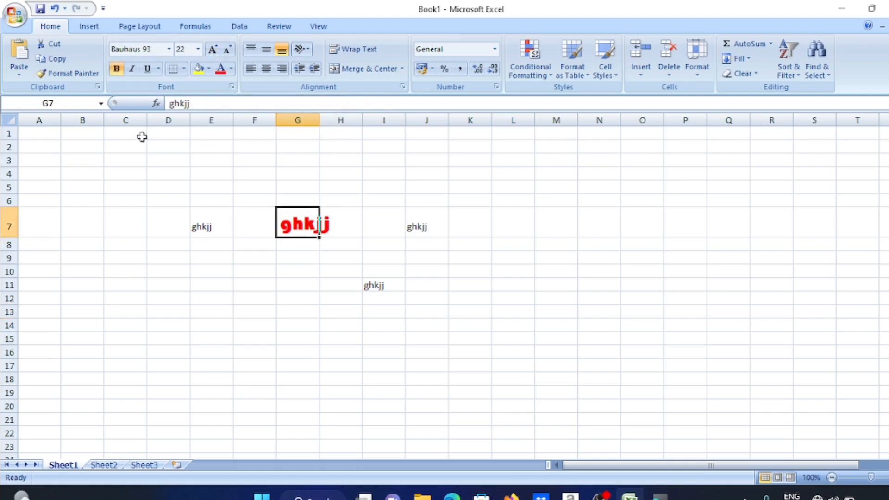
click(68, 73)
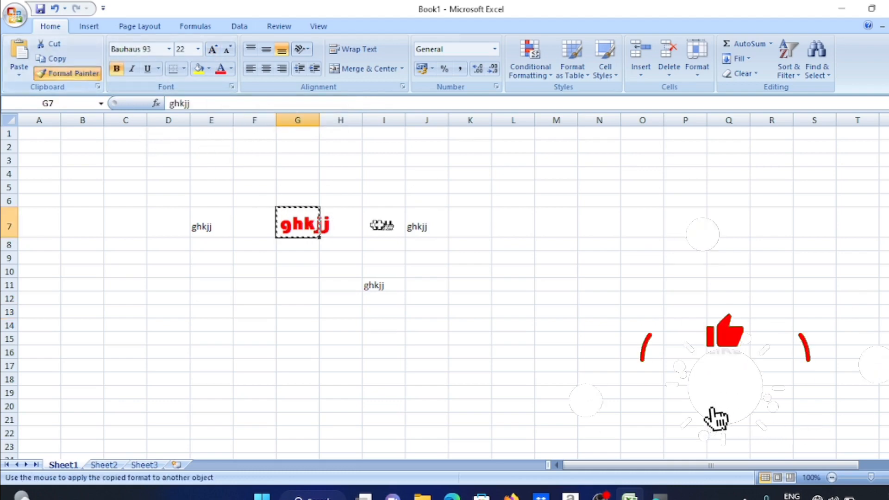
click(415, 225)
click(436, 284)
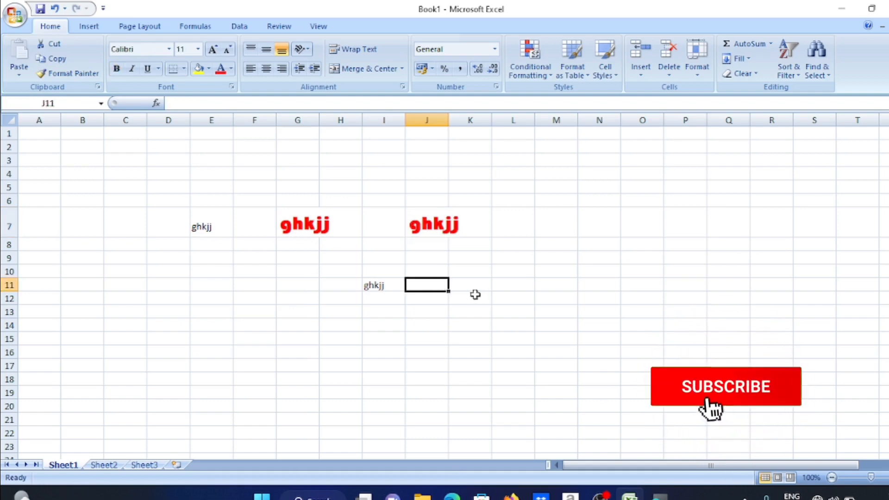
click(375, 285)
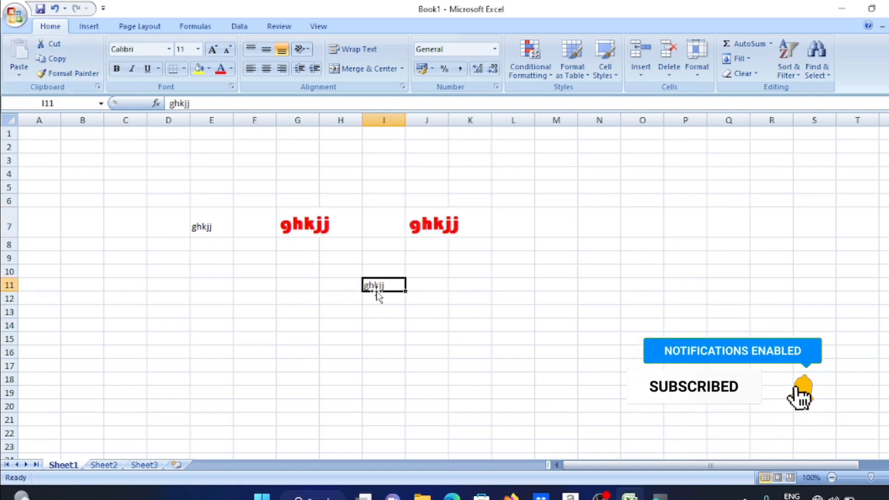
click(72, 72)
click(440, 225)
click(540, 265)
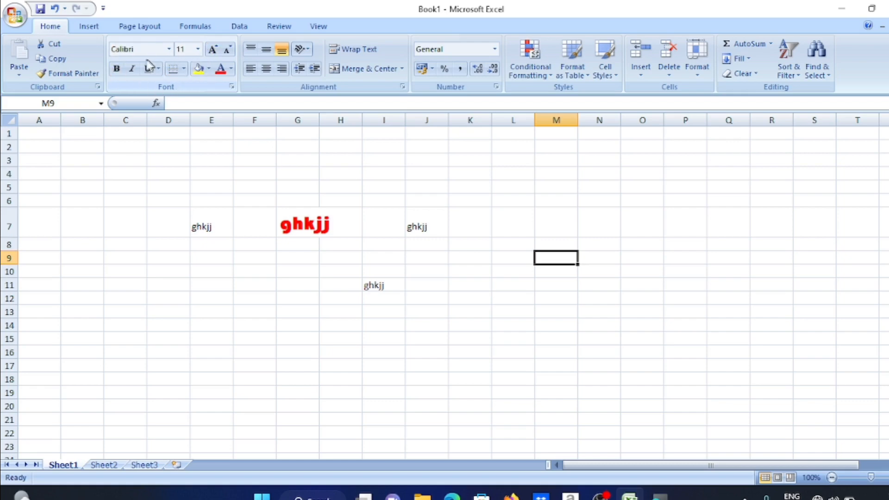
Change G7's font to Bell MT at size 24
click(299, 215)
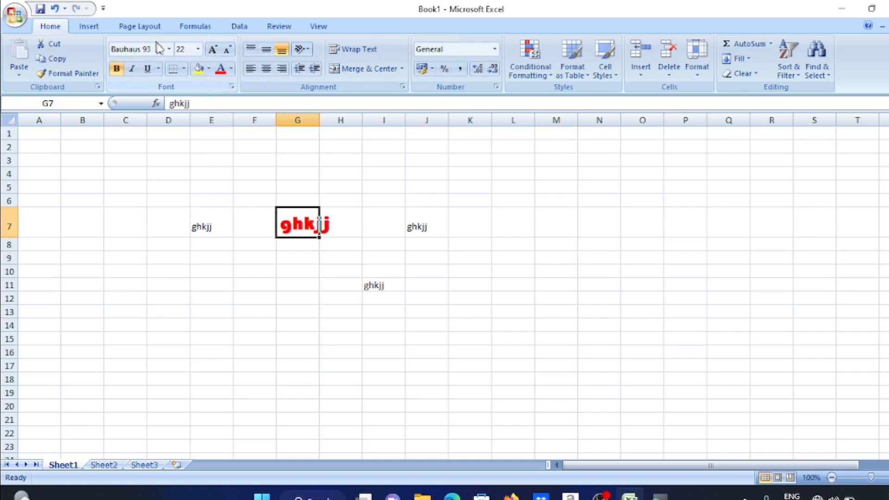
click(169, 48)
scroll(157, 139, down, 1)
scroll(156, 118, up, 1)
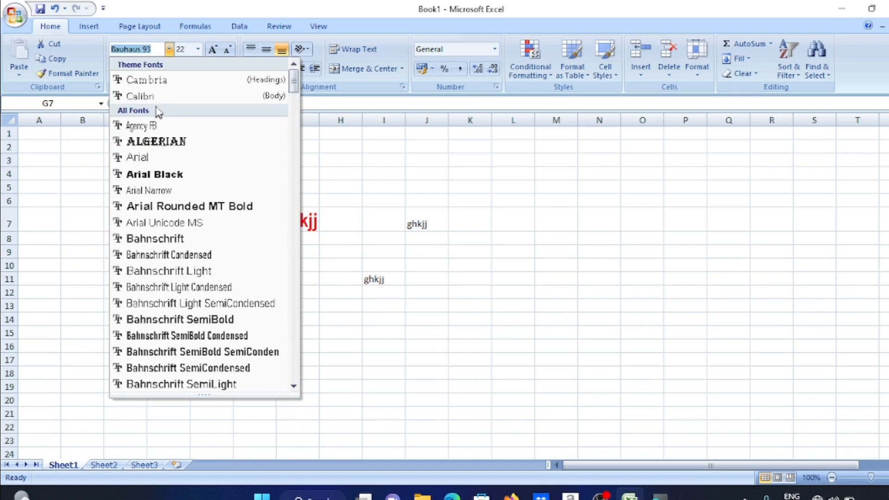
scroll(163, 153, down, 5)
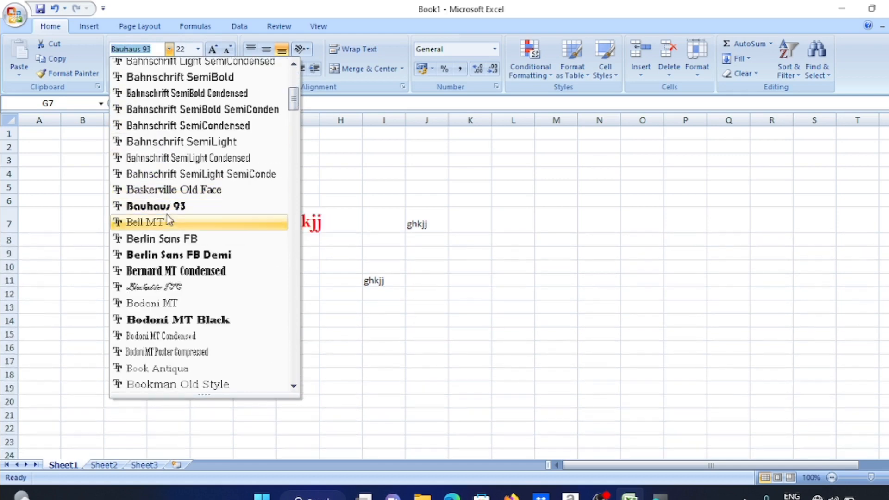
click(167, 222)
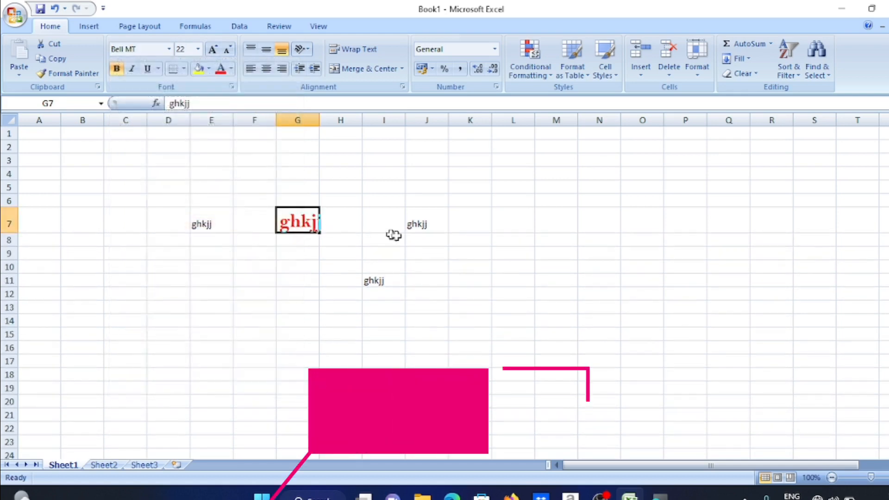
click(211, 49)
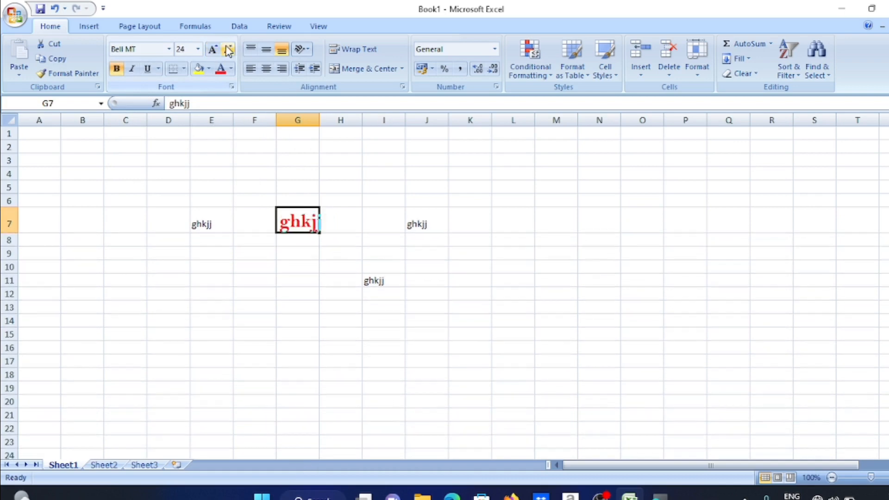
click(226, 49)
click(212, 50)
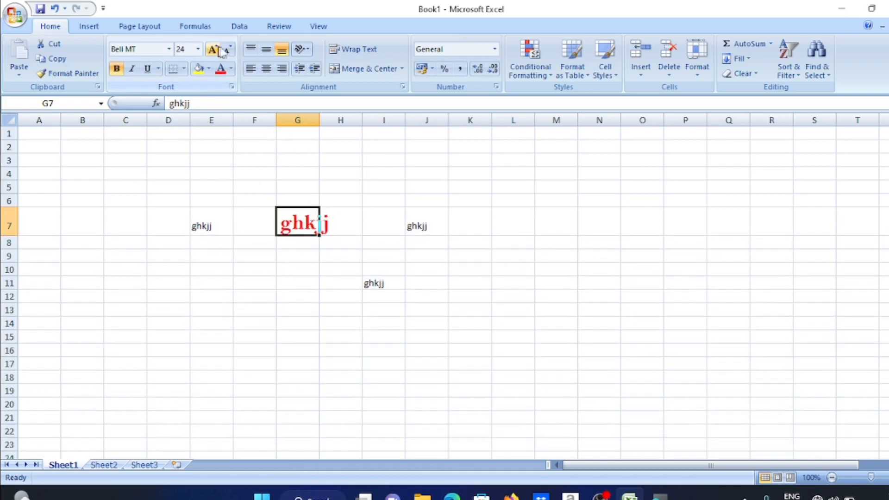
Make G7's text black with a light grey cell fill
click(232, 70)
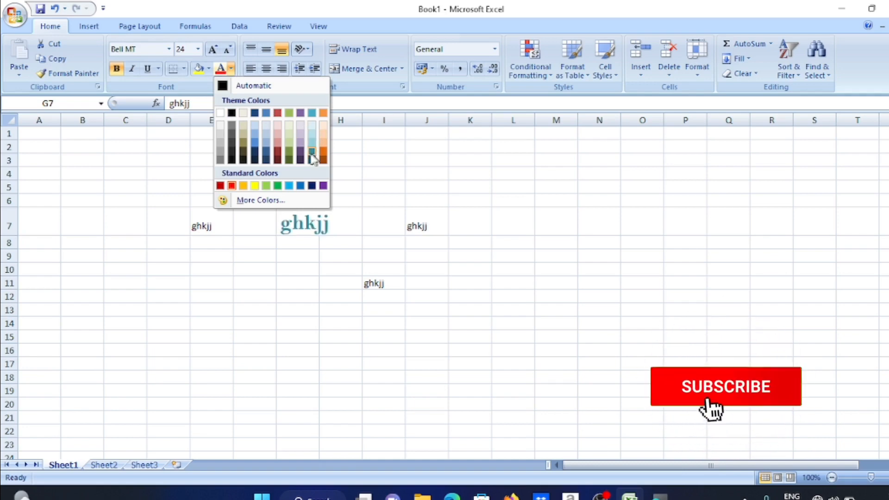
click(232, 113)
click(210, 70)
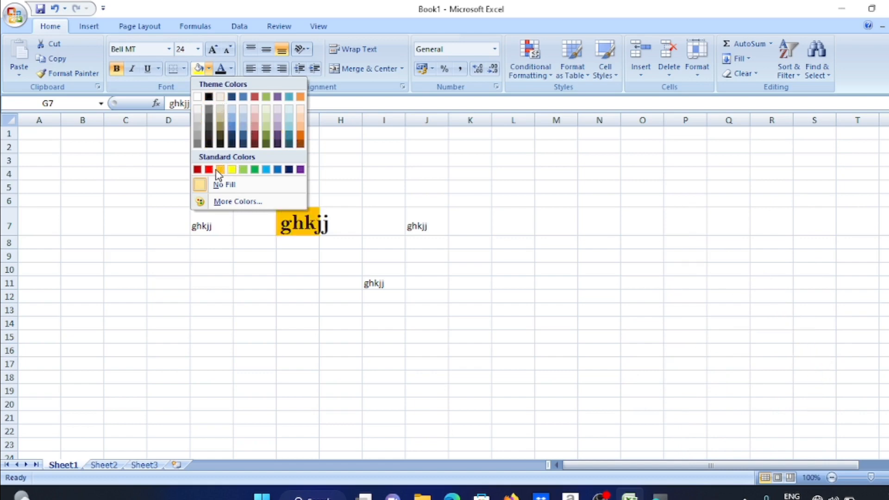
click(199, 110)
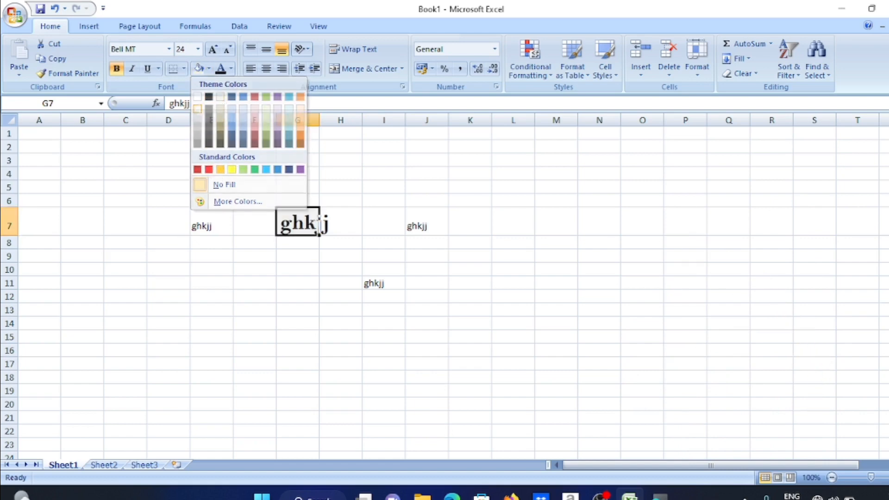
click(282, 268)
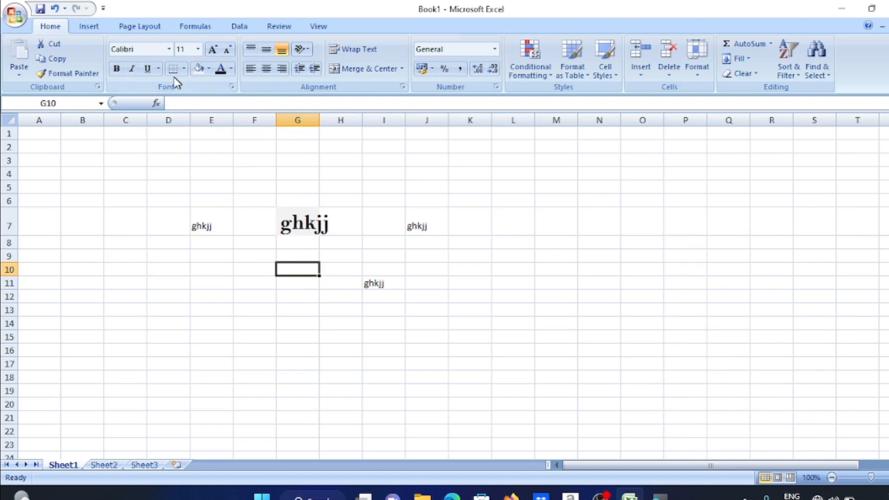
click(307, 228)
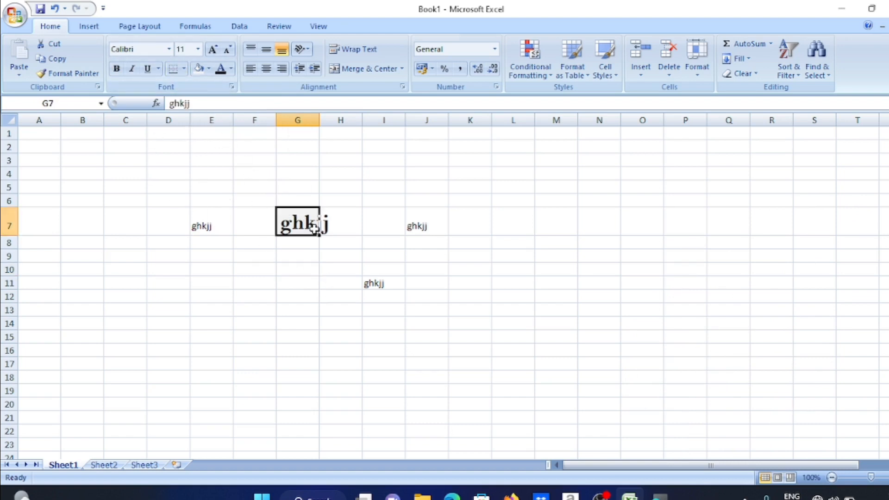
Put a thick box border around empty cell G9
click(315, 259)
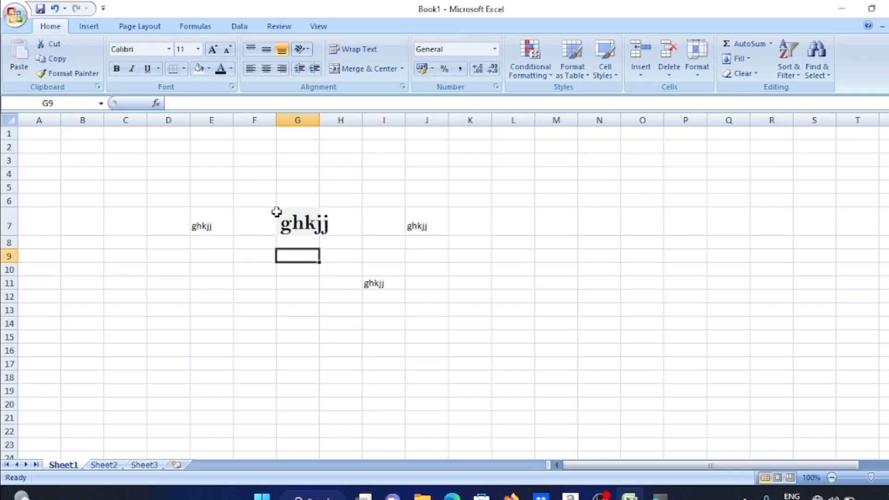
click(185, 70)
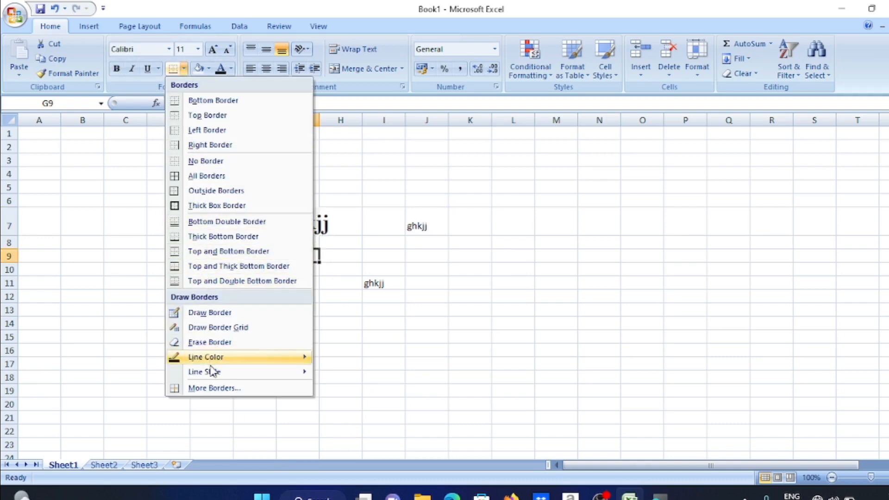
mouse_move(212, 368)
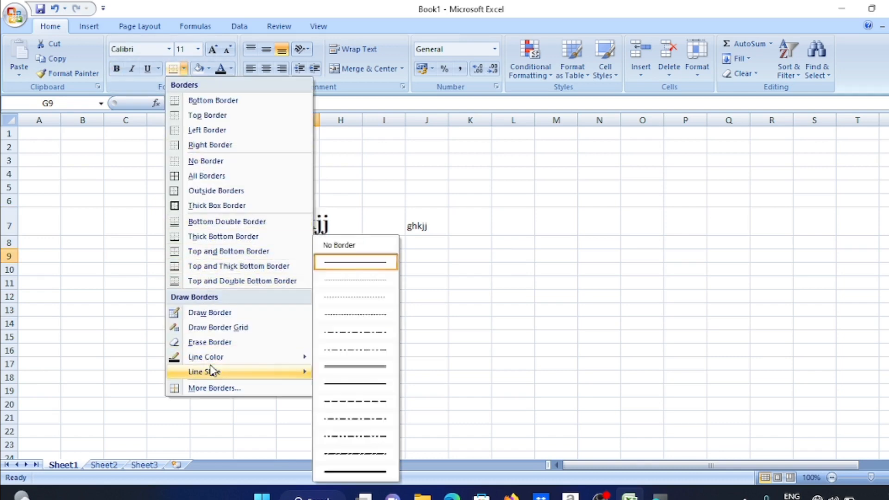
click(354, 384)
click(184, 68)
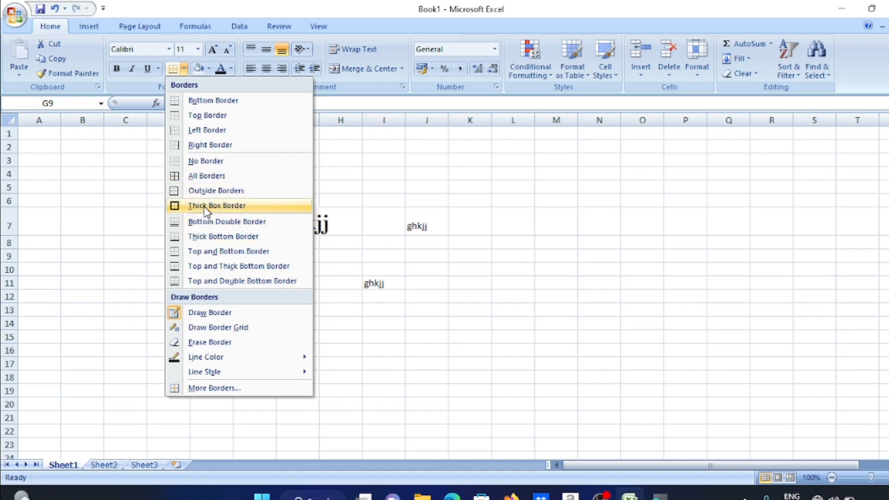
click(204, 205)
click(306, 319)
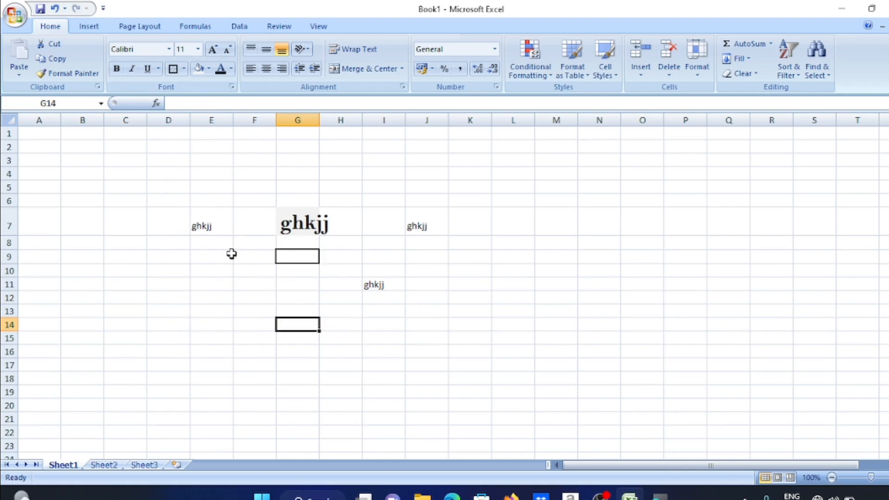
click(303, 229)
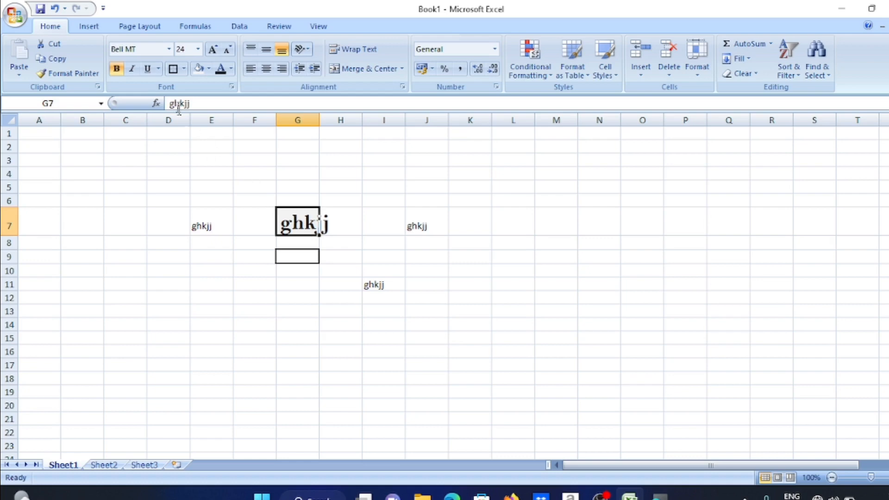
Give the ghkjj text in G7 a double underline
click(158, 69)
click(176, 85)
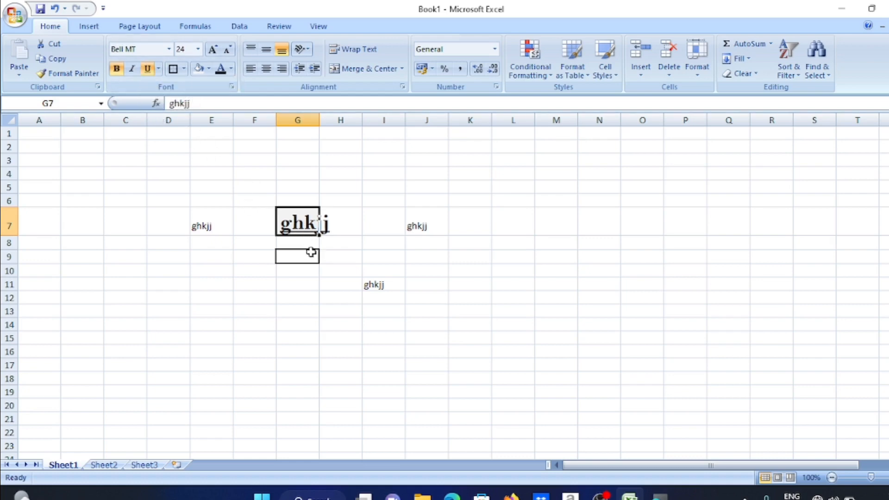
click(158, 70)
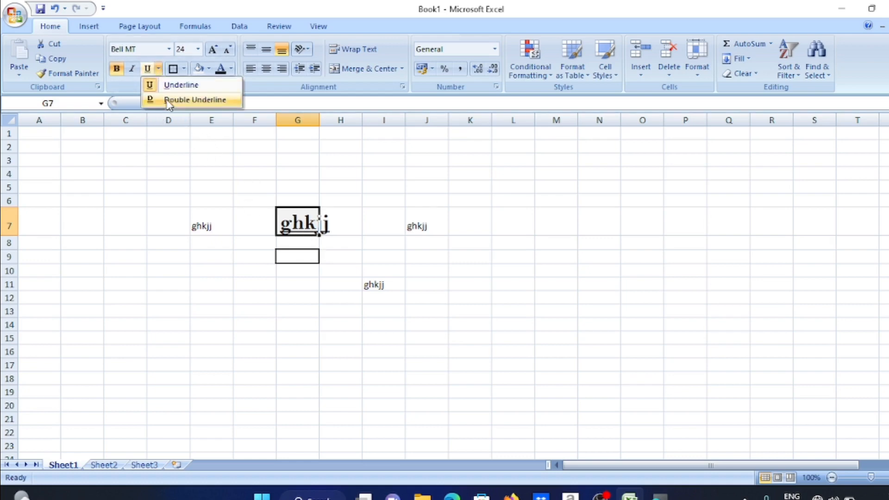
click(167, 101)
click(288, 310)
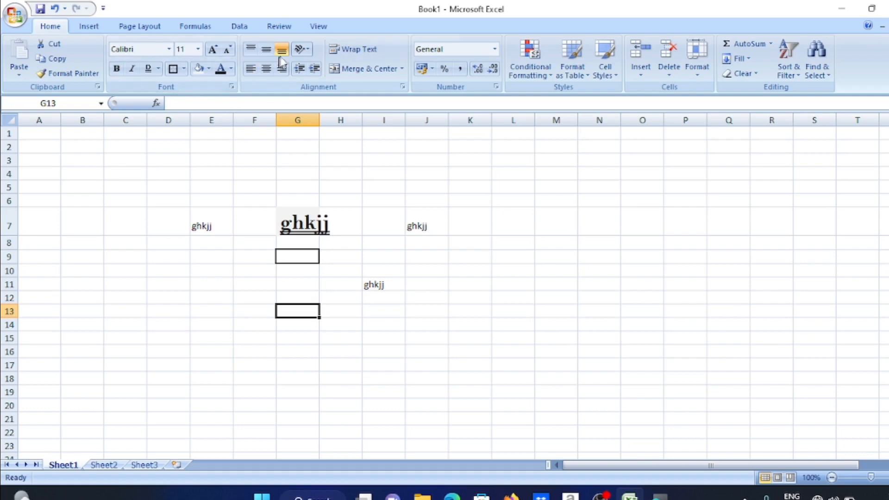
Try center, right and left alignment on G7, ending right-aligned
click(314, 226)
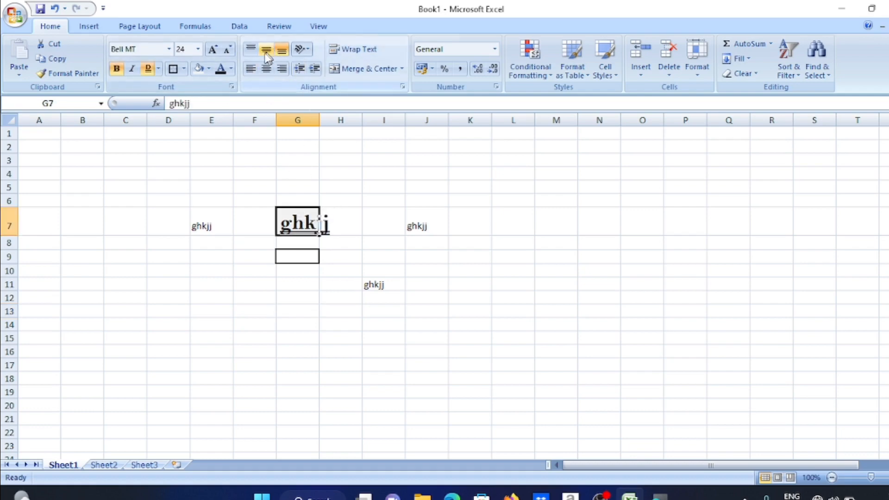
click(266, 69)
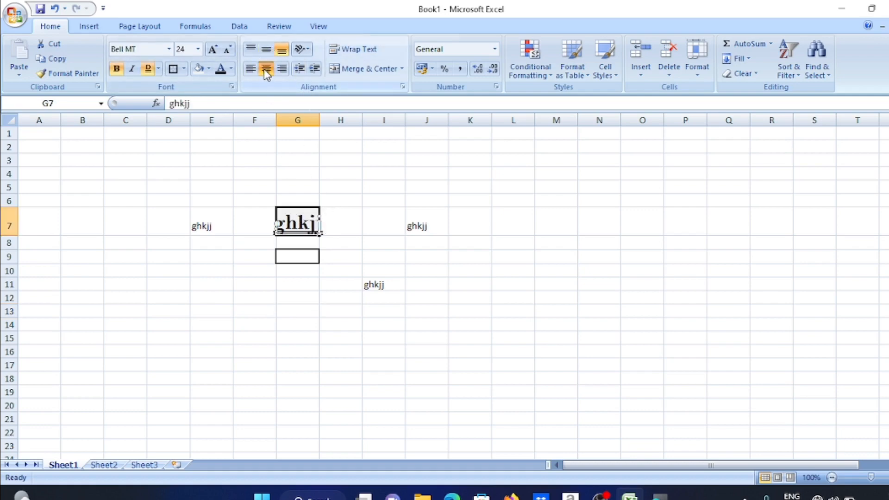
click(282, 69)
click(251, 69)
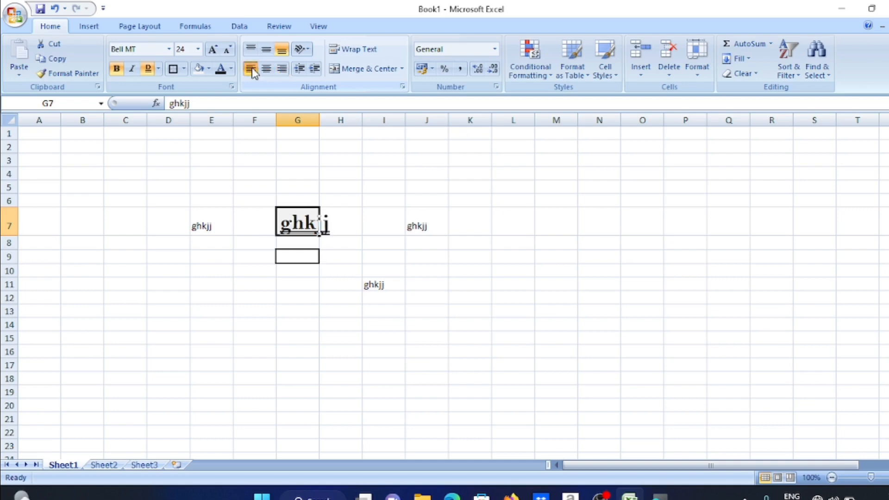
click(266, 69)
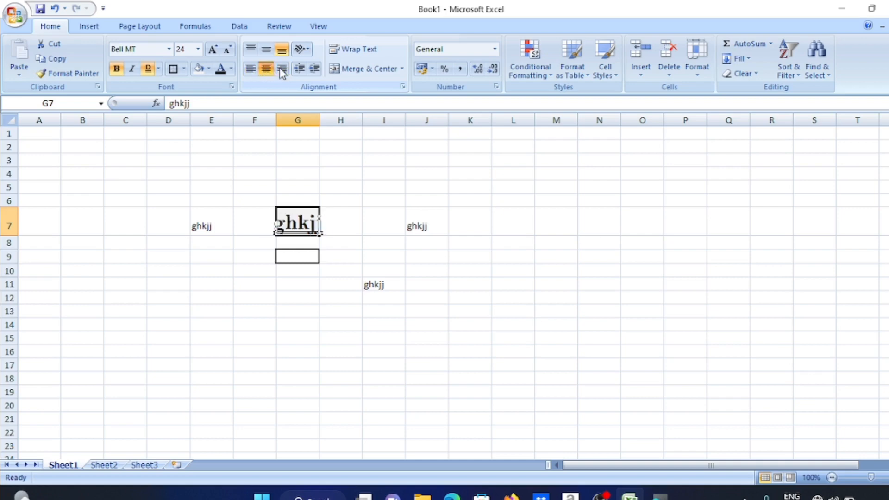
click(281, 70)
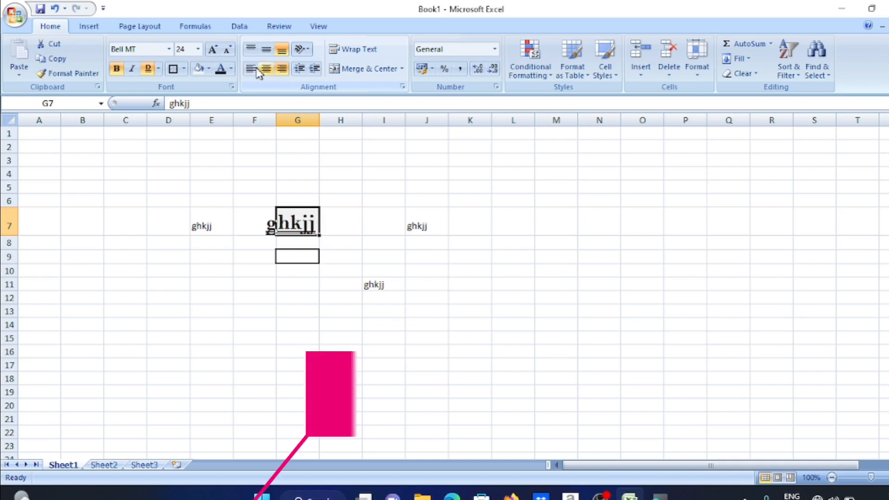
Increase G7's indent four steps, then reduce it back to none
click(310, 70)
click(310, 70)
click(311, 70)
click(311, 70)
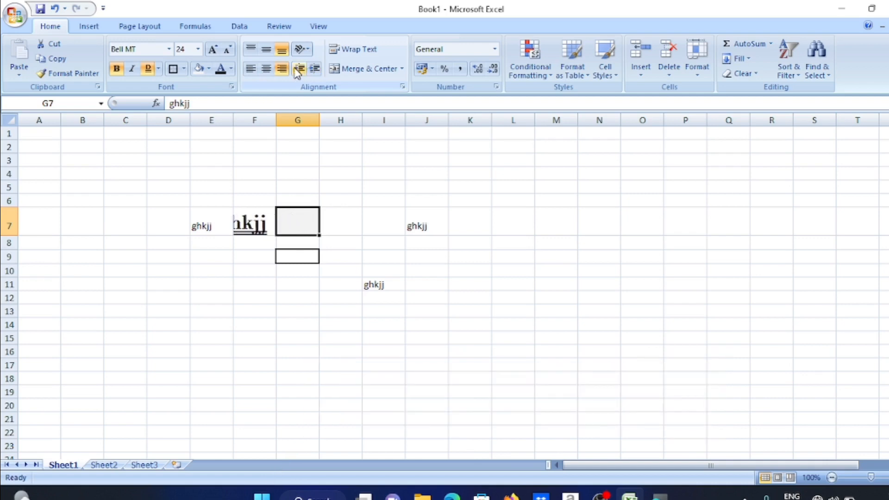
click(299, 69)
click(299, 69)
click(299, 70)
click(299, 69)
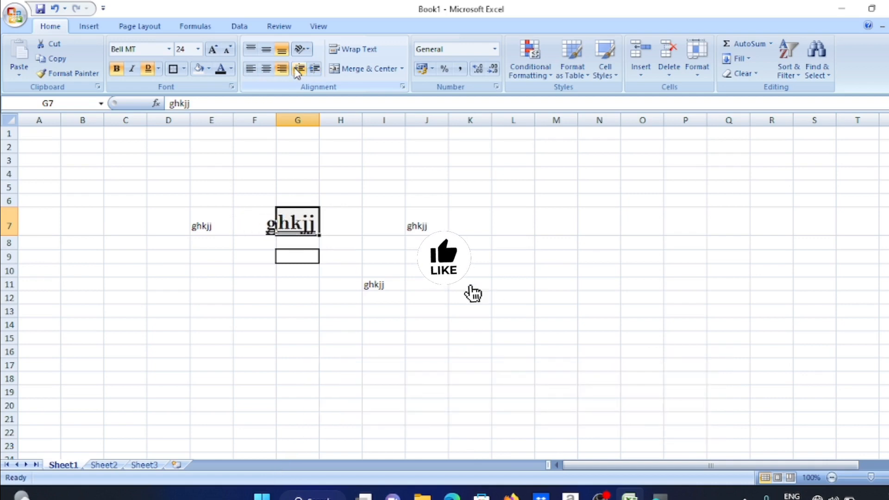
click(394, 256)
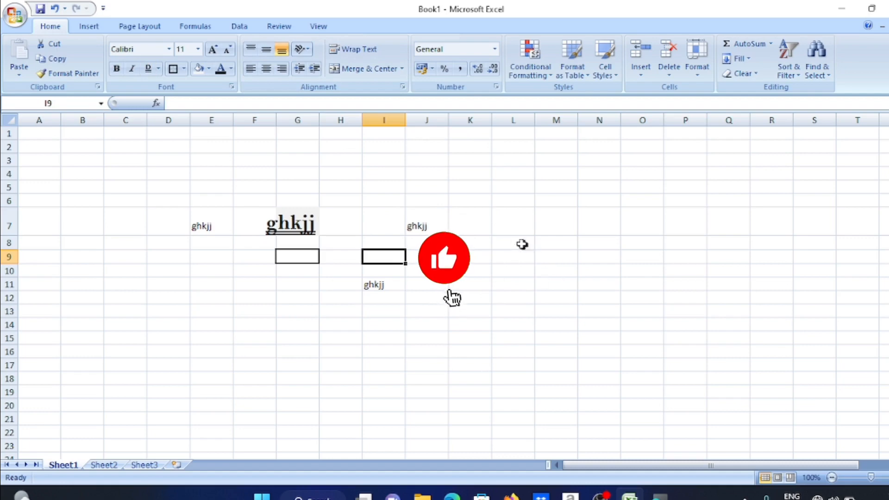
Enter 'ab' in L7, angle it counterclockwise, then rotate it to read downward
click(508, 218)
text(a)
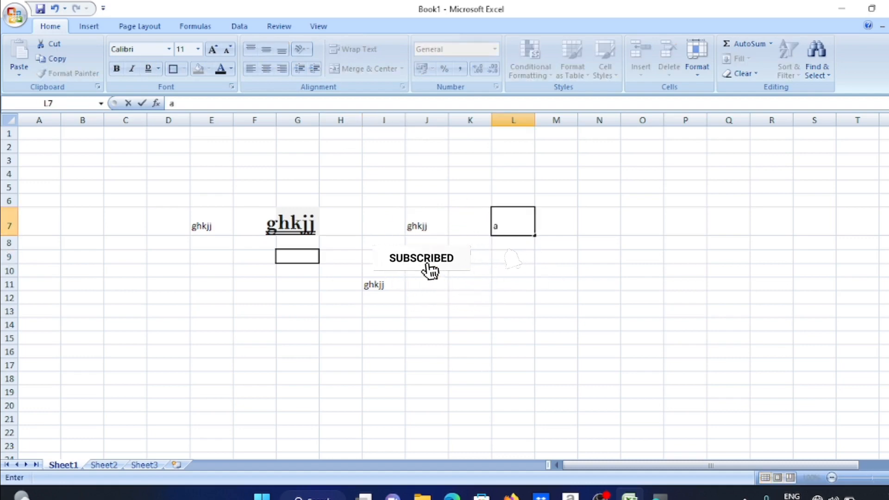
text(b)
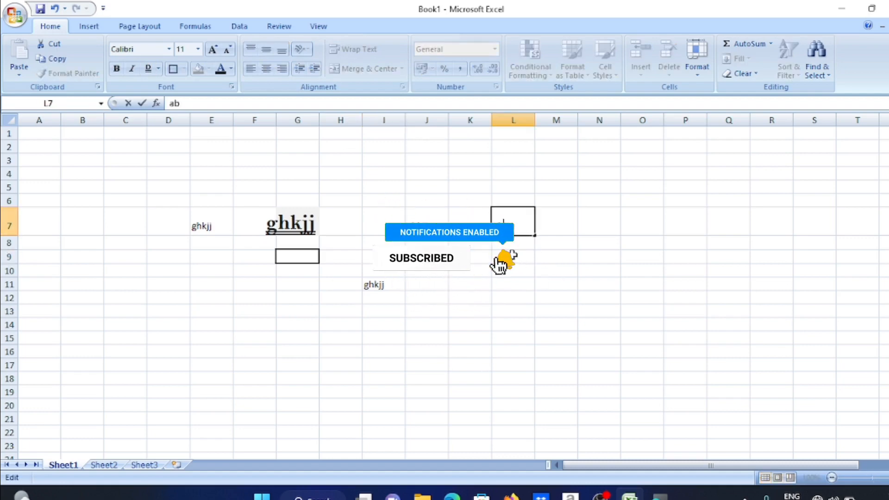
key(Return)
click(504, 219)
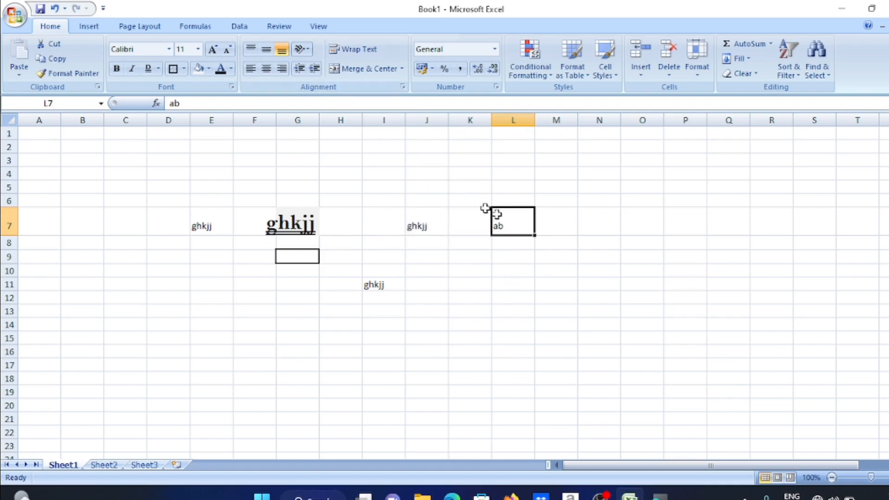
click(304, 49)
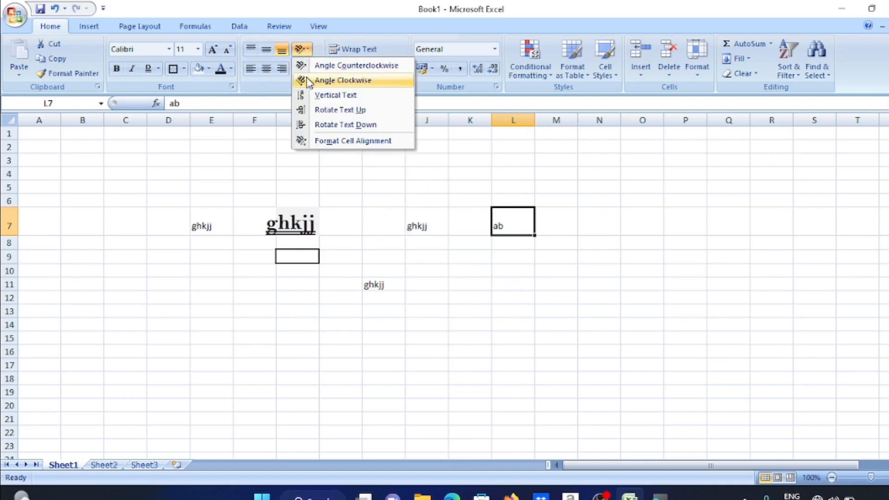
click(306, 66)
click(531, 308)
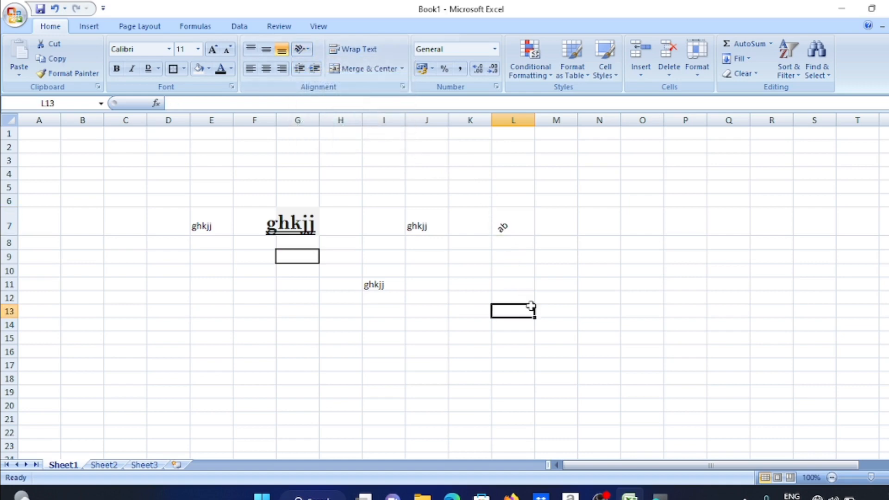
click(502, 223)
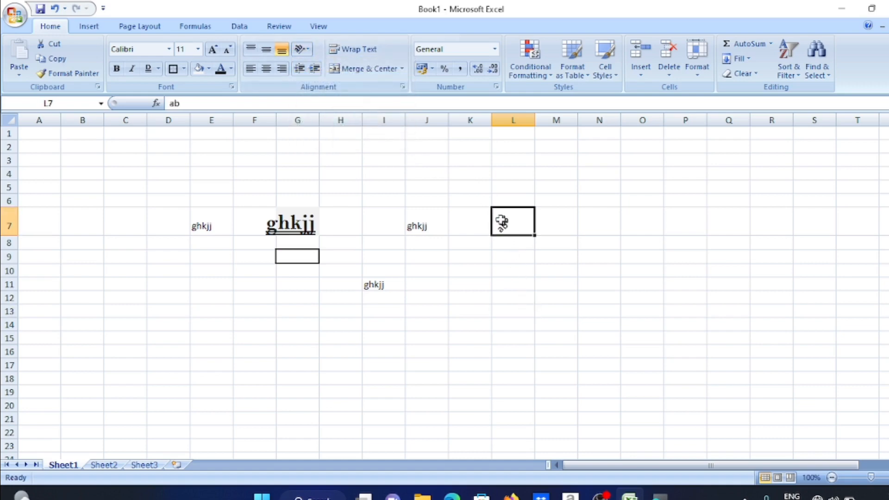
click(301, 49)
click(309, 125)
click(476, 309)
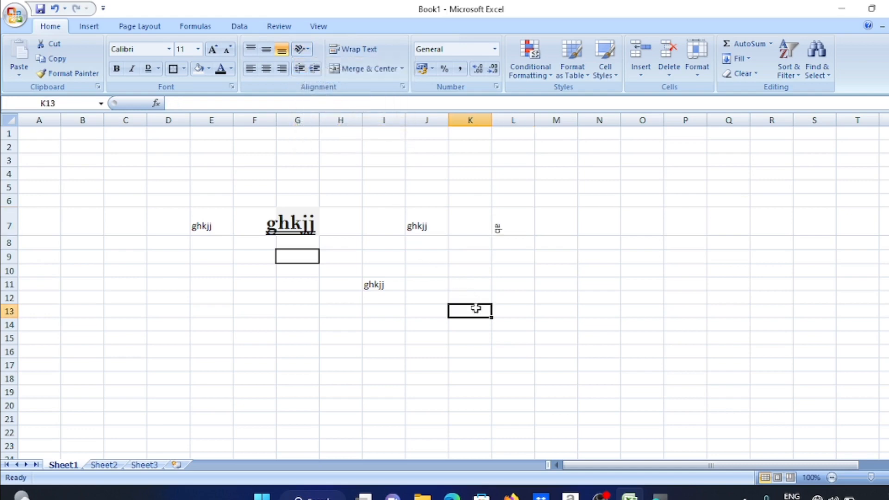
Set L7's ab text to vertical stacked orientation
click(504, 226)
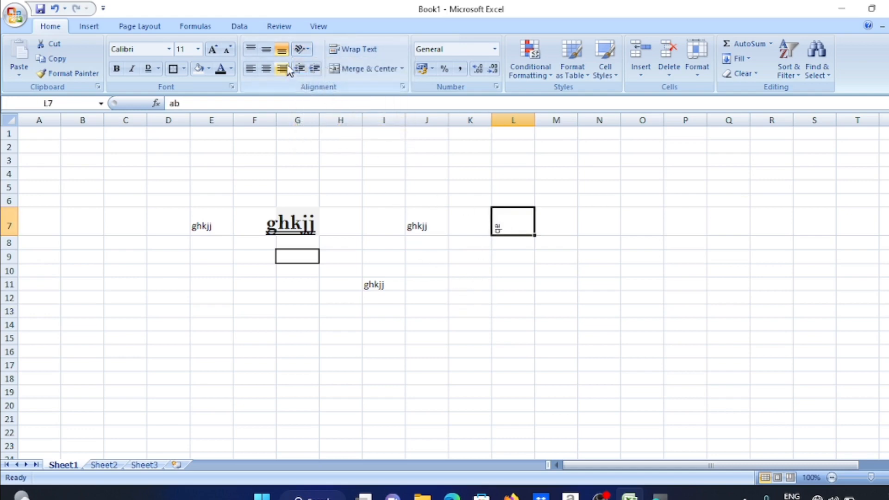
click(301, 48)
click(328, 141)
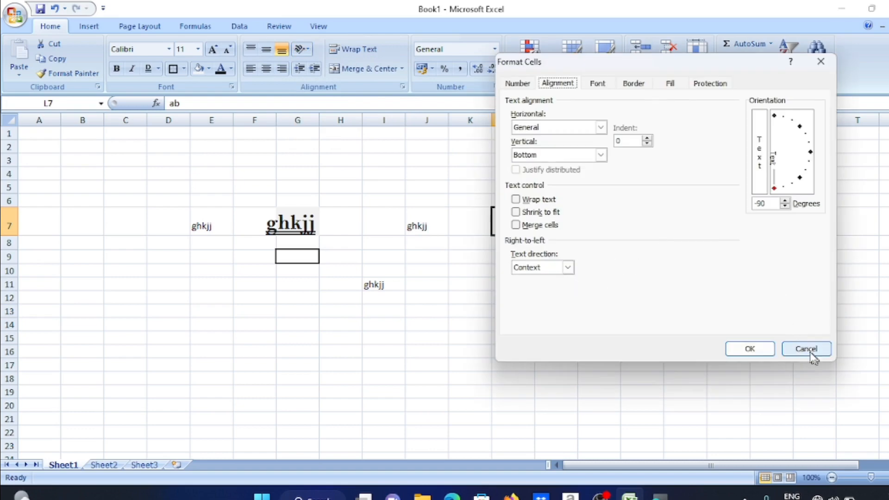
click(808, 351)
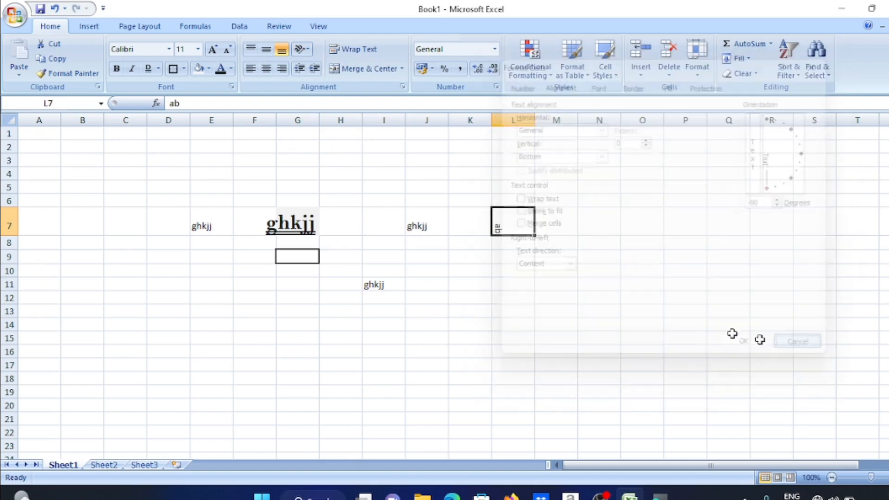
click(309, 55)
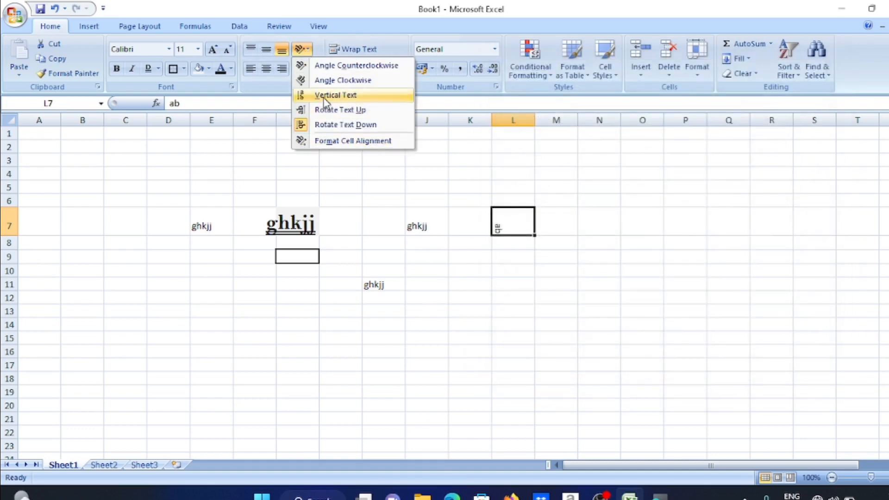
click(324, 95)
click(503, 287)
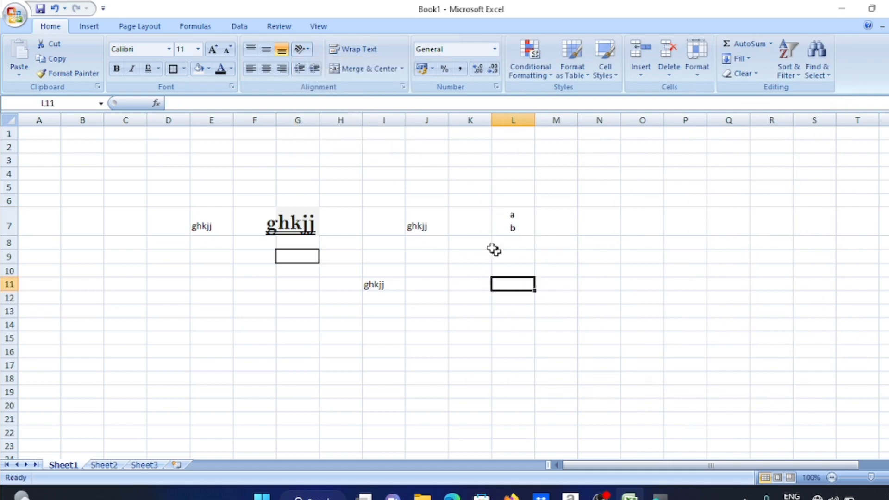
click(510, 228)
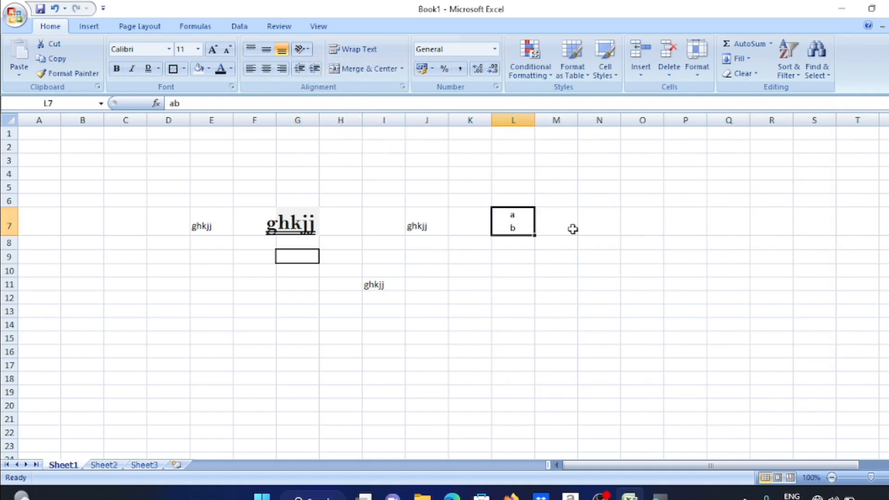
Enter a first name in N7, angle it counterclockwise, then rotate it to read upward
click(596, 225)
text(aniket)
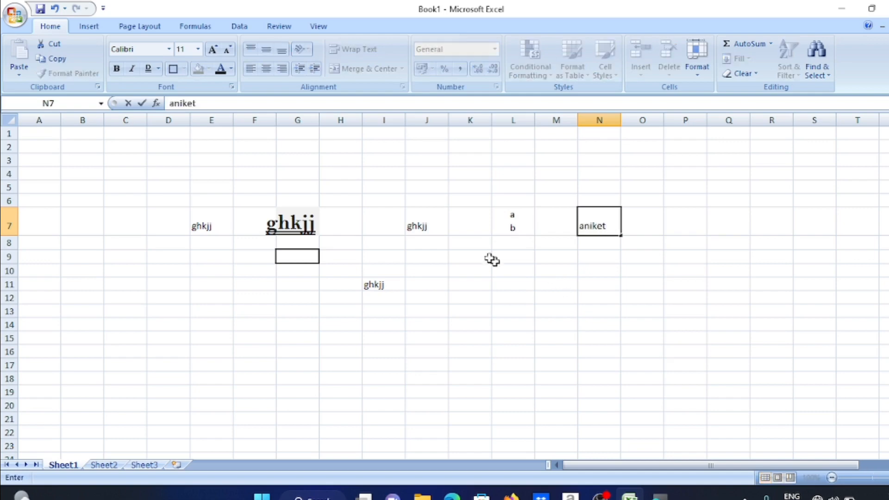
click(686, 334)
click(607, 223)
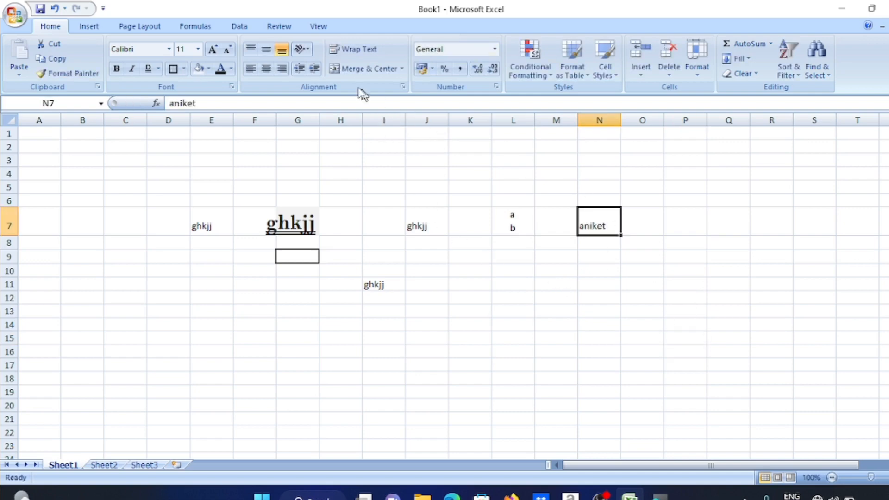
click(301, 48)
click(343, 65)
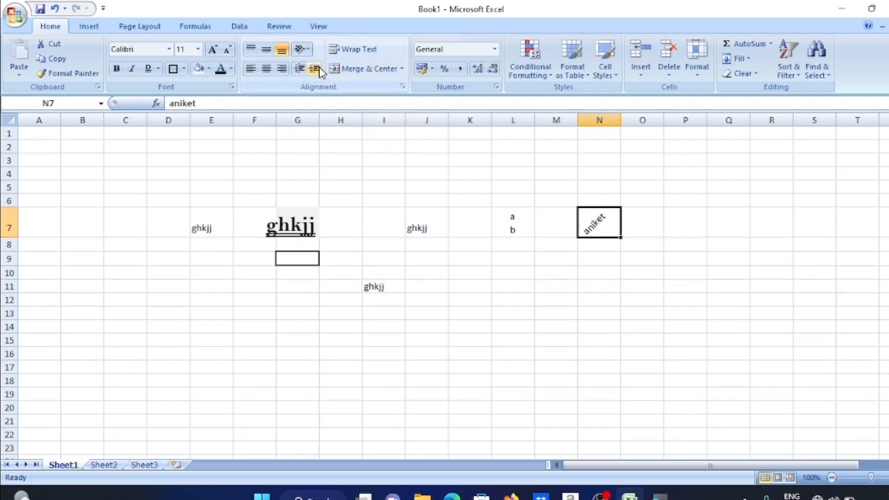
click(419, 212)
click(593, 223)
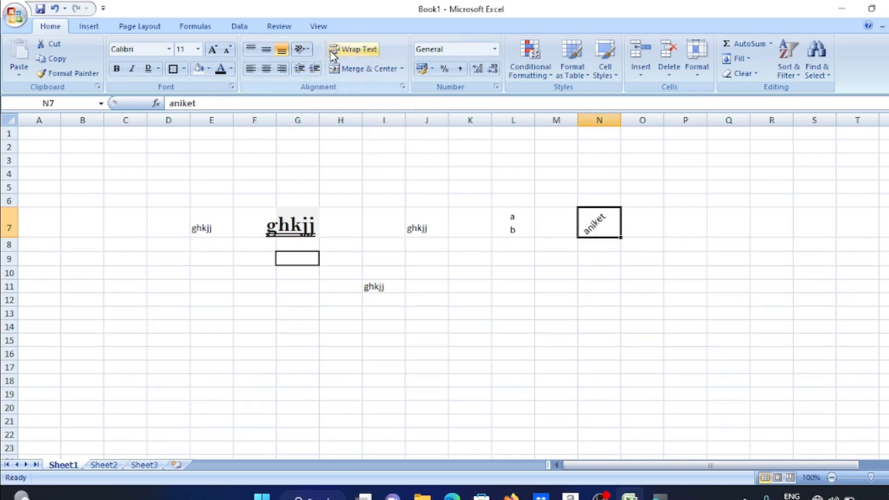
click(308, 49)
click(347, 110)
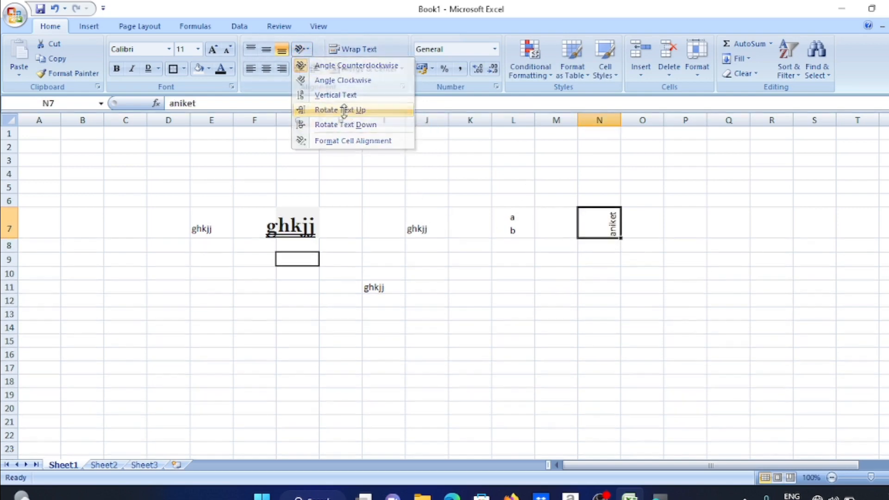
click(537, 331)
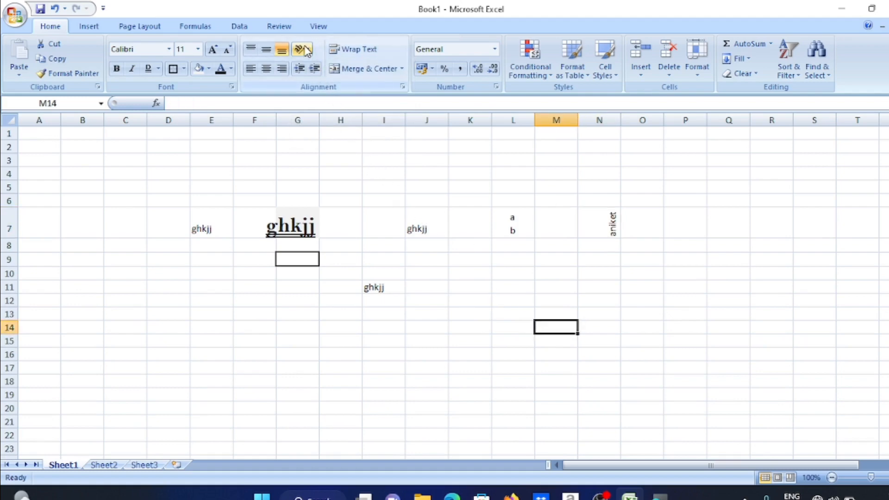
Enter the header 'name' in N13, a first name in N14 and a surname in O14
click(612, 309)
text(name)
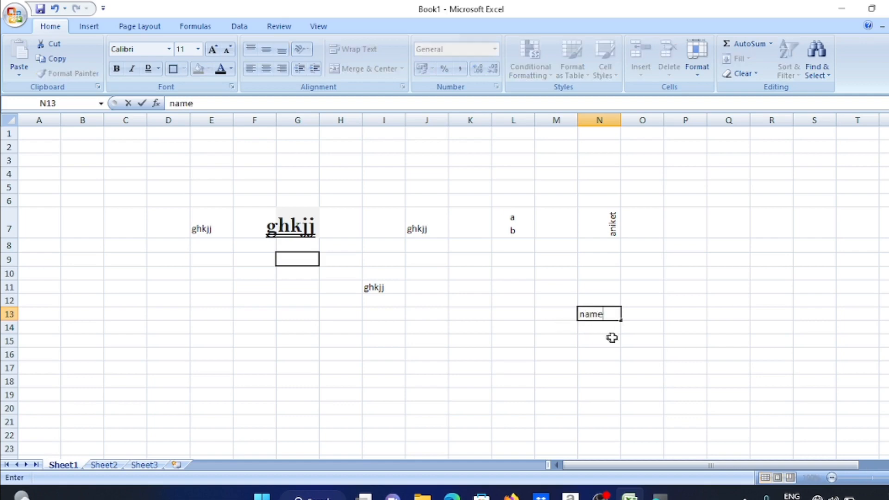
click(610, 327)
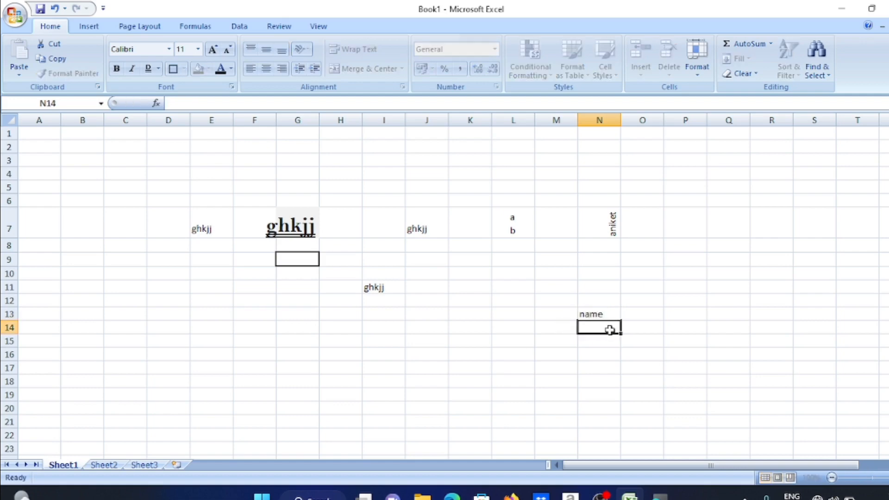
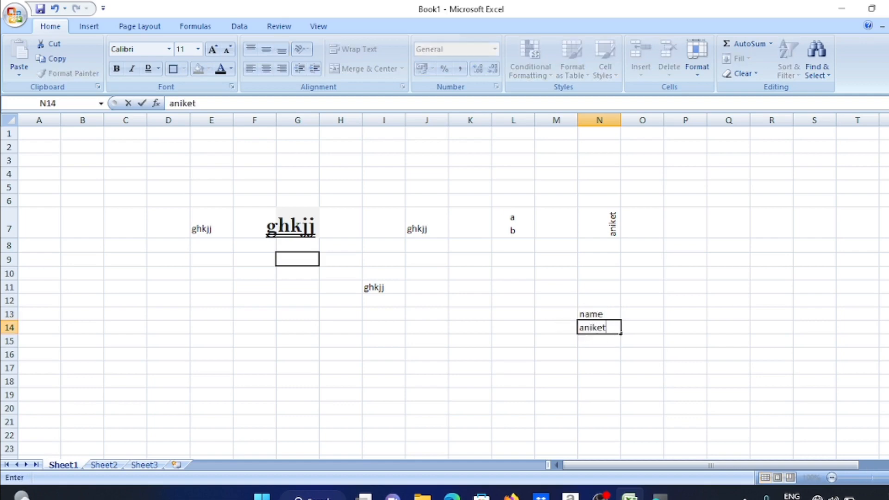
key(Tab)
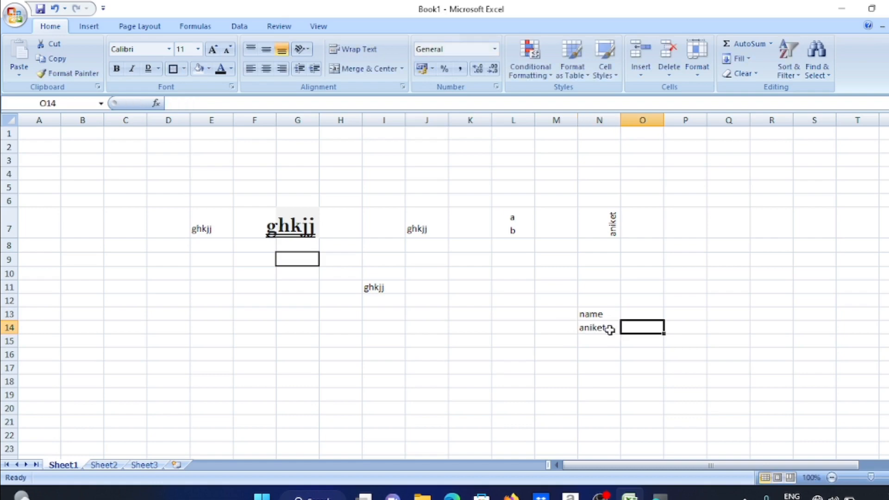
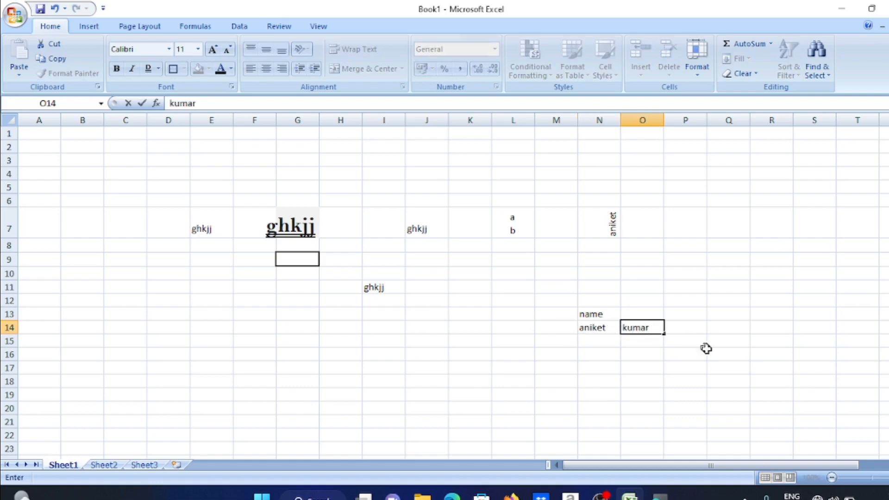
click(634, 380)
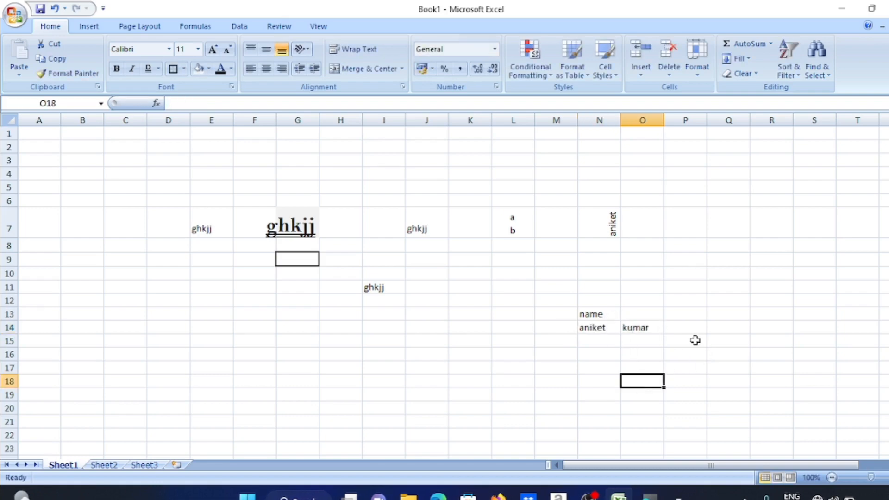
Merge and center the 'name' header across N13:O13
click(620, 314)
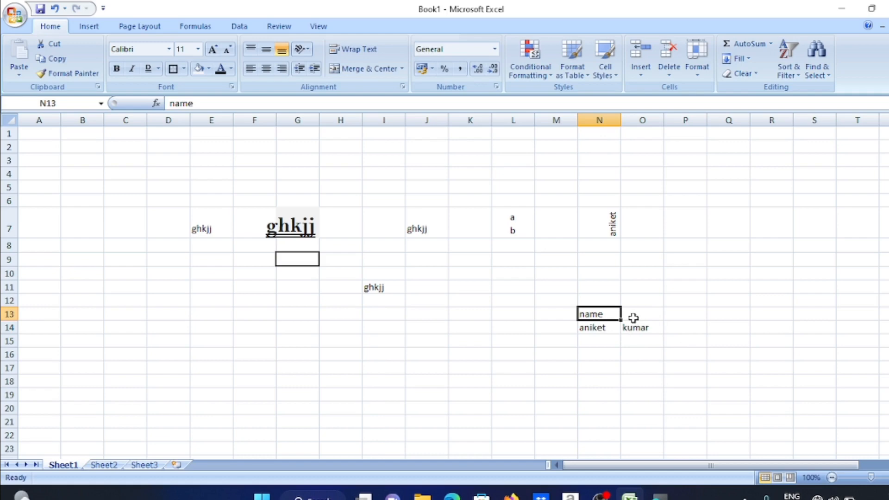
shift+click(633, 317)
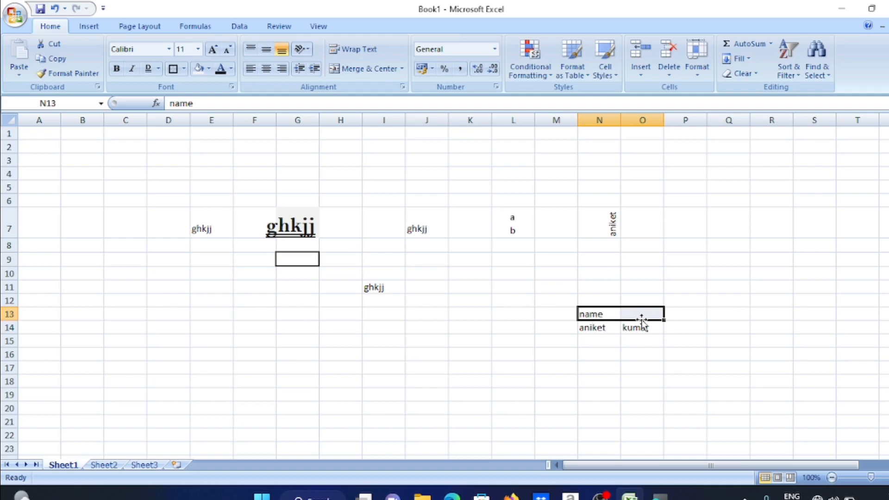
click(372, 71)
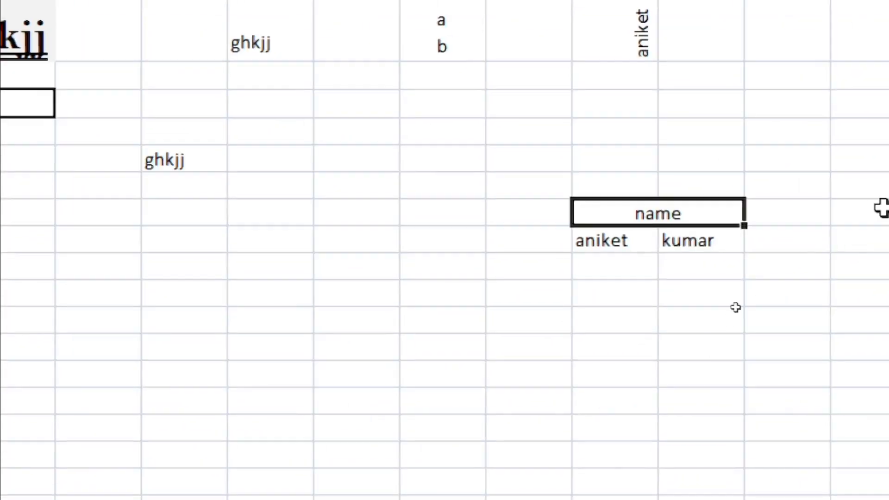
click(602, 366)
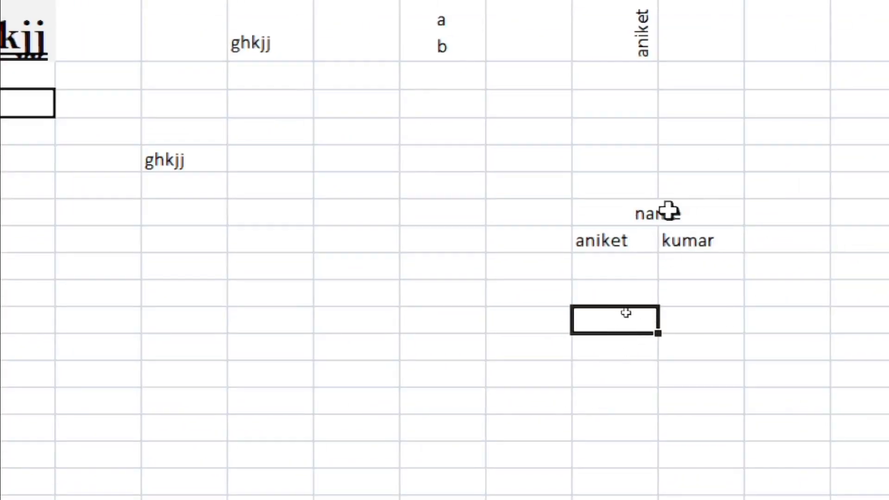
click(667, 211)
click(672, 325)
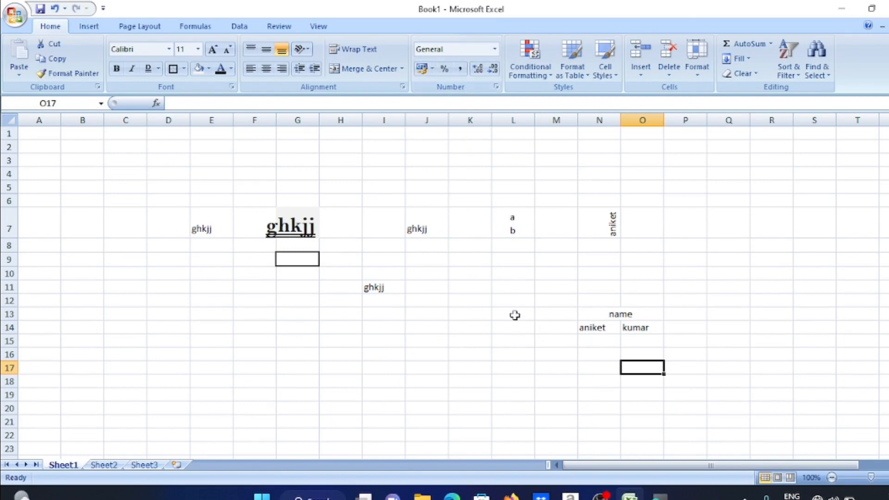
click(478, 307)
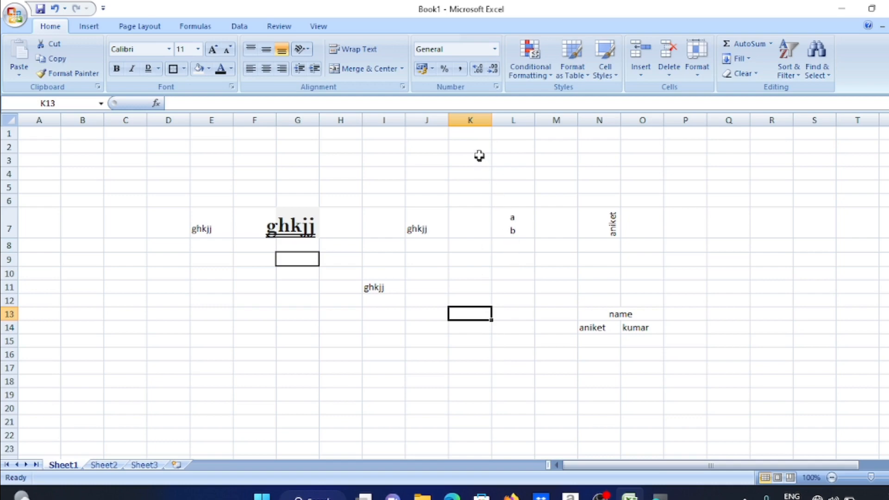
Enter 10 in K13 and apply Currency format to all of column K
click(495, 49)
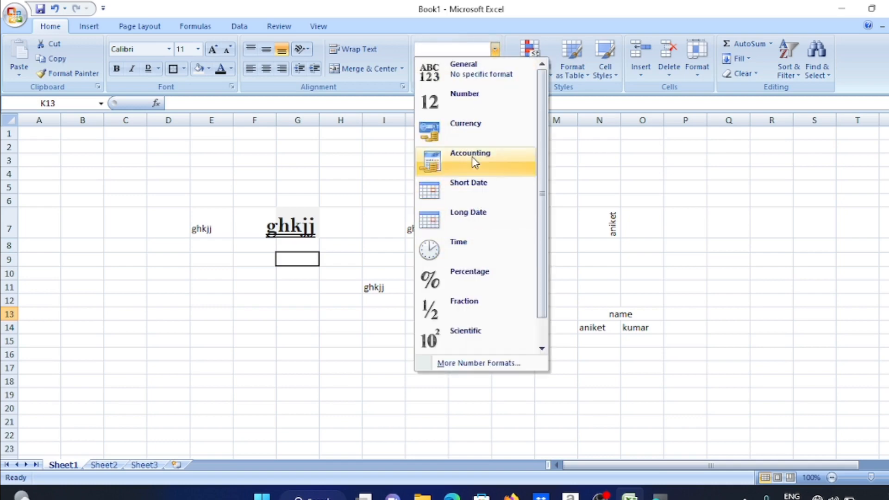
click(472, 130)
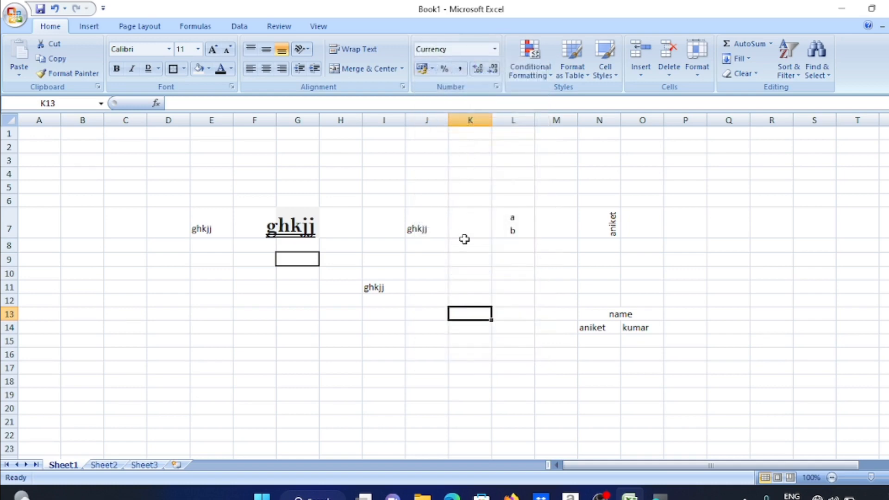
text(1)
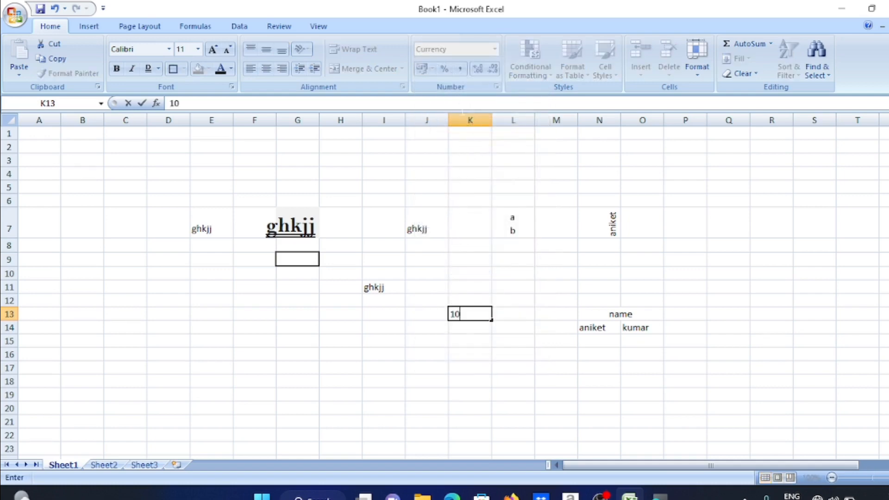
text(0)
click(470, 120)
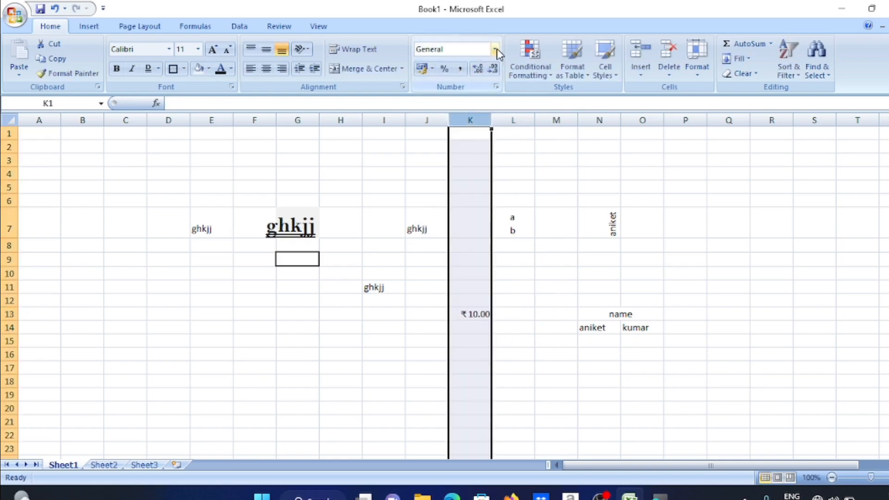
click(497, 50)
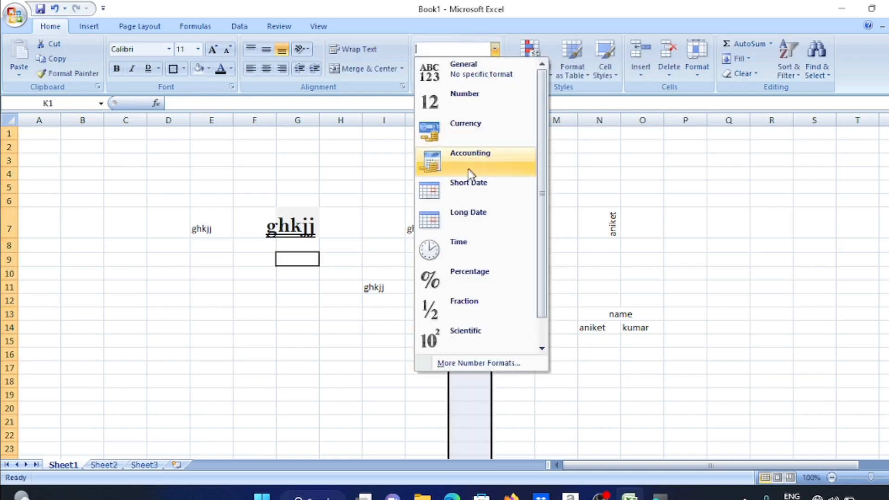
click(464, 135)
Enter 20 in cells K10, K11 and L10
click(417, 190)
click(472, 269)
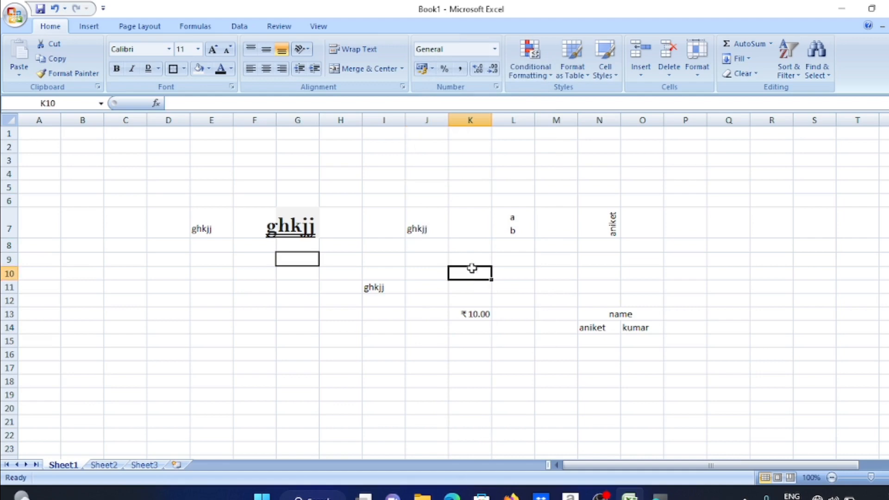
text(20)
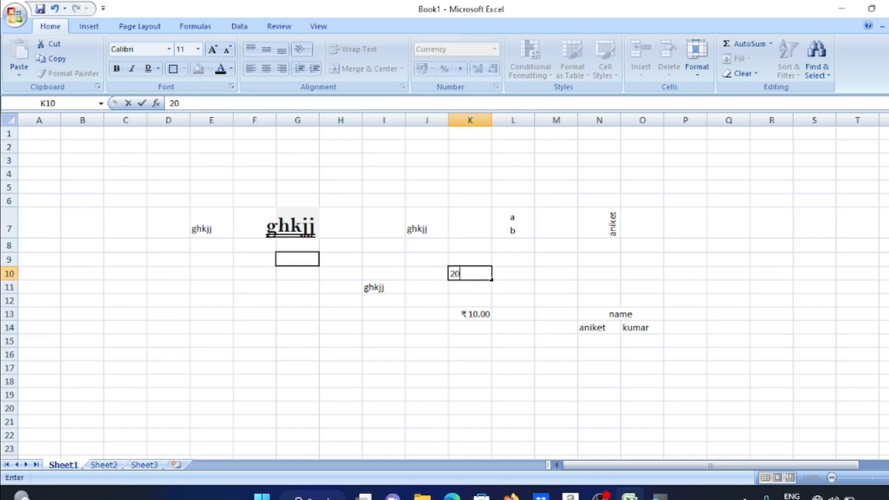
key(Return)
text(20)
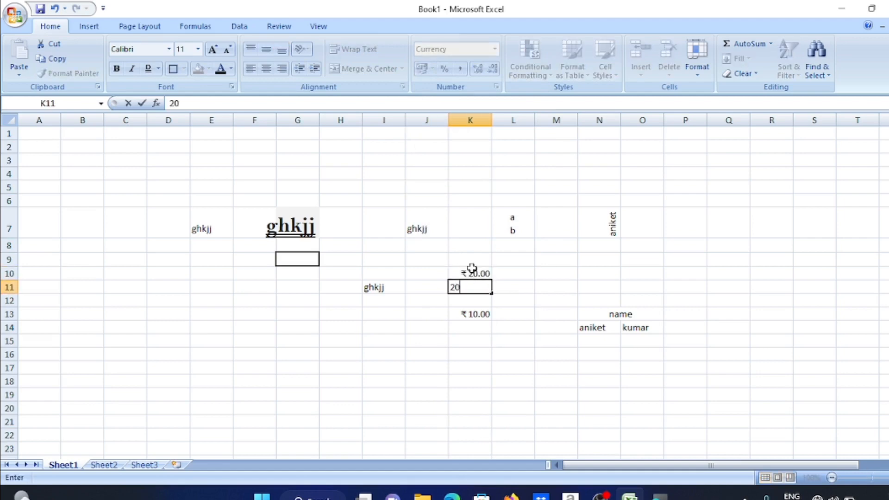
key(Return)
click(503, 272)
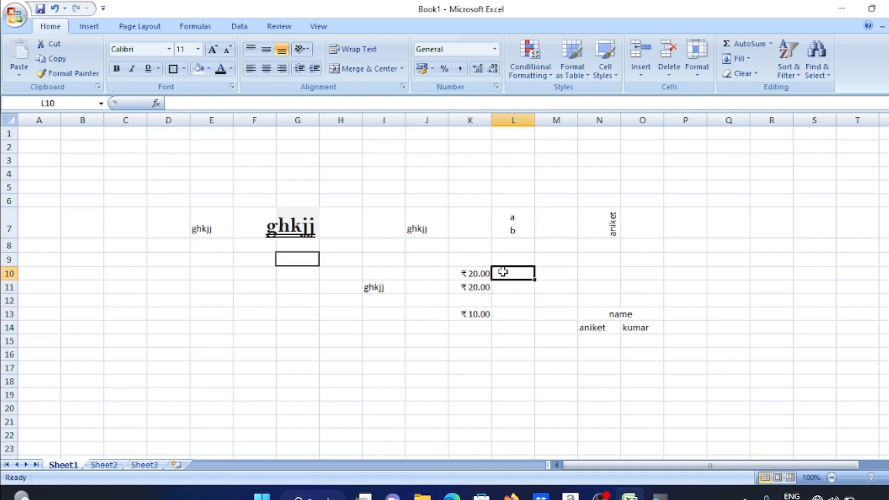
text(20)
key(Return)
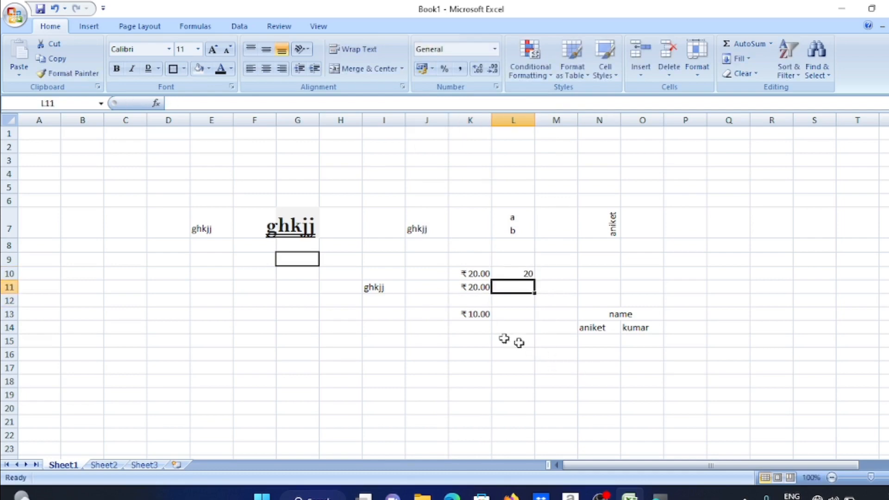
Enter 10 in K15 and 5 in K16
click(472, 341)
text(10)
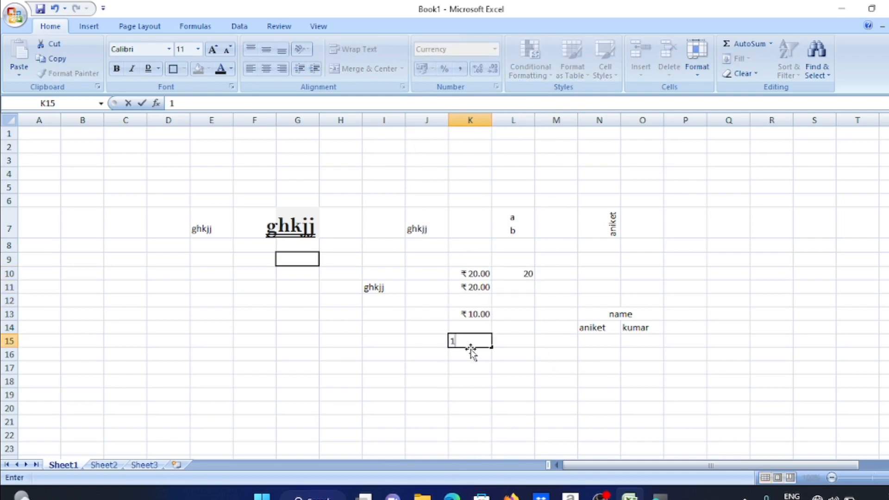
key(Return)
text(5)
key(Return)
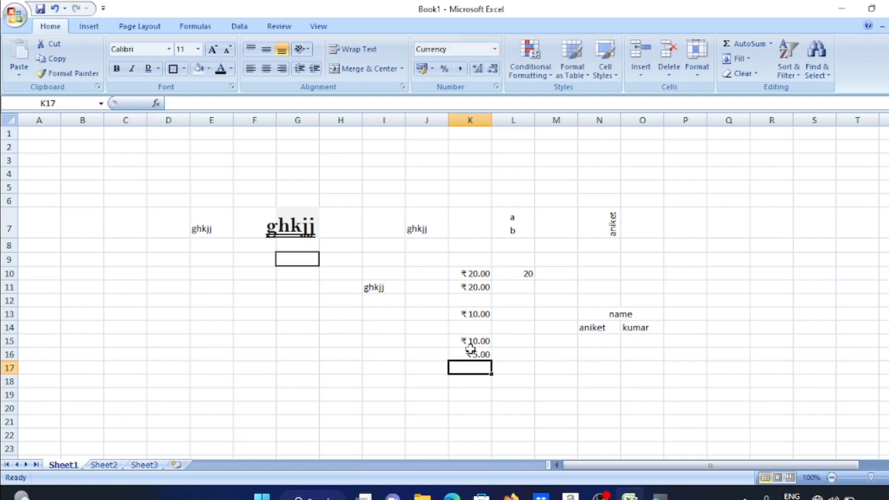
click(507, 418)
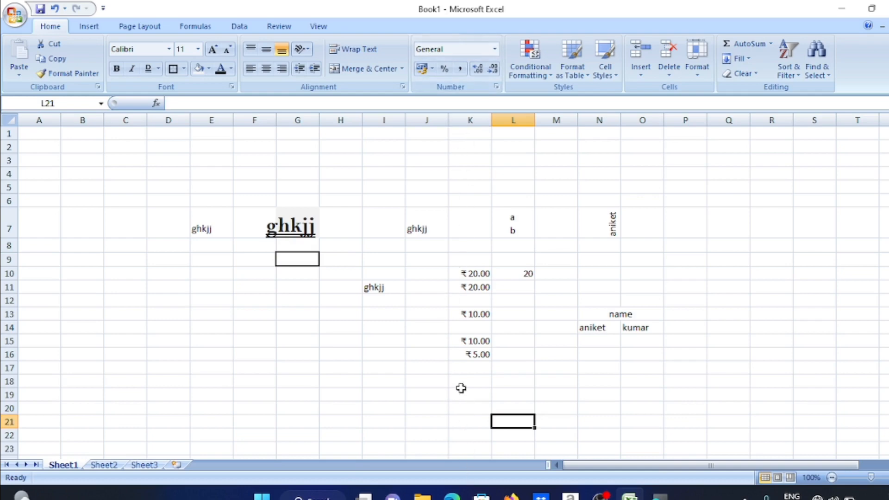
click(484, 246)
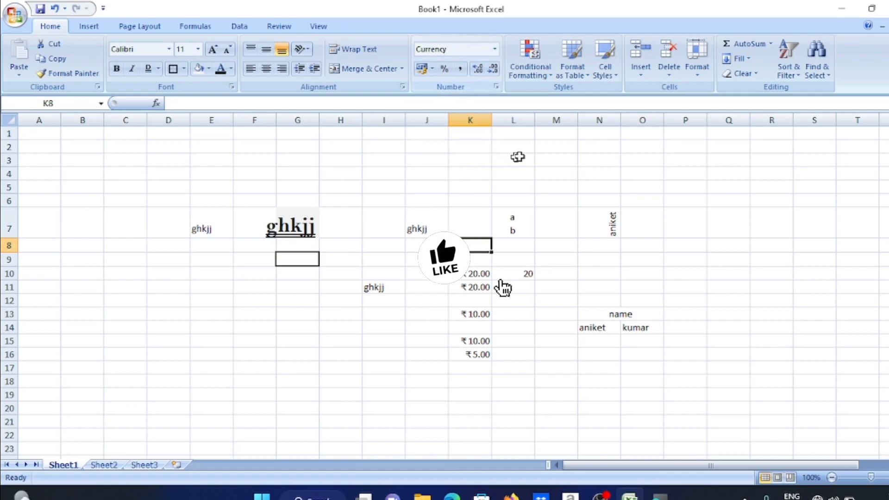
click(512, 196)
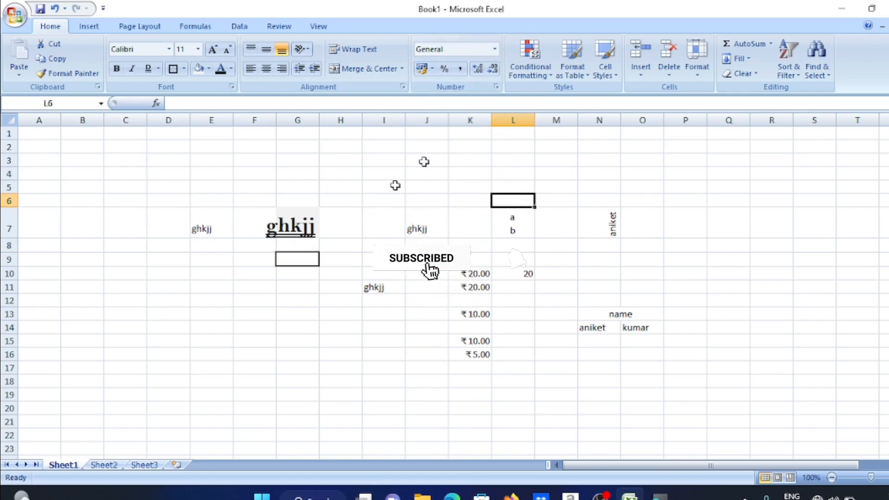
click(684, 178)
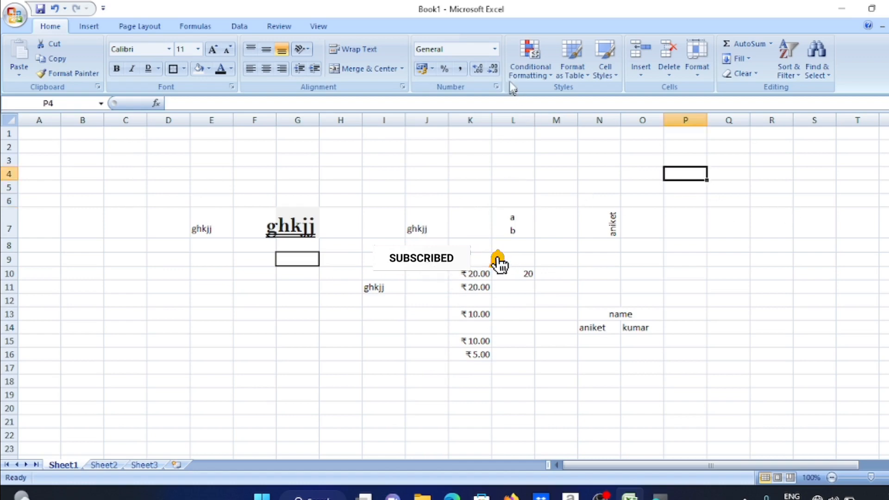
Format P4 as Time and enter 12, then enter 8 and 93 in P5 and P6
click(494, 48)
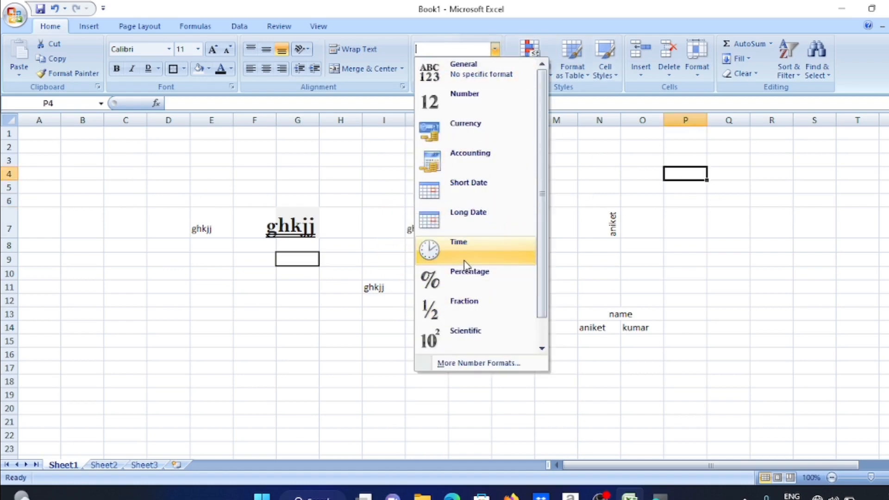
click(467, 261)
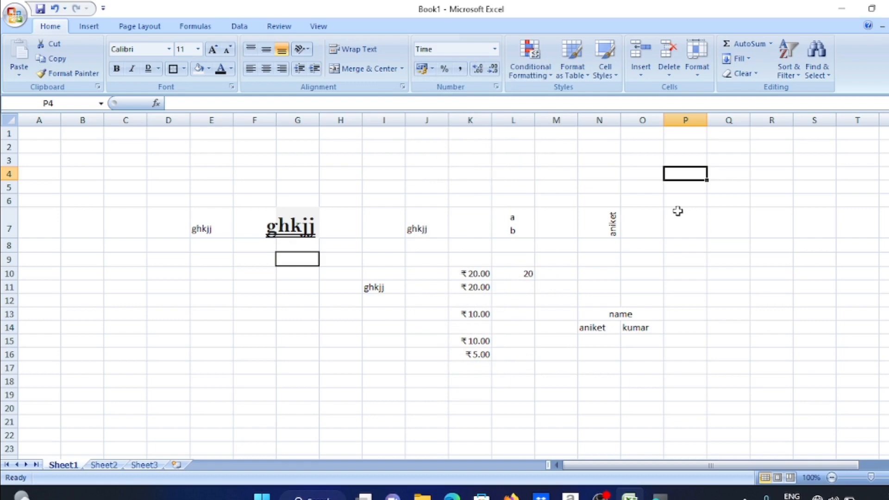
text(12)
key(Return)
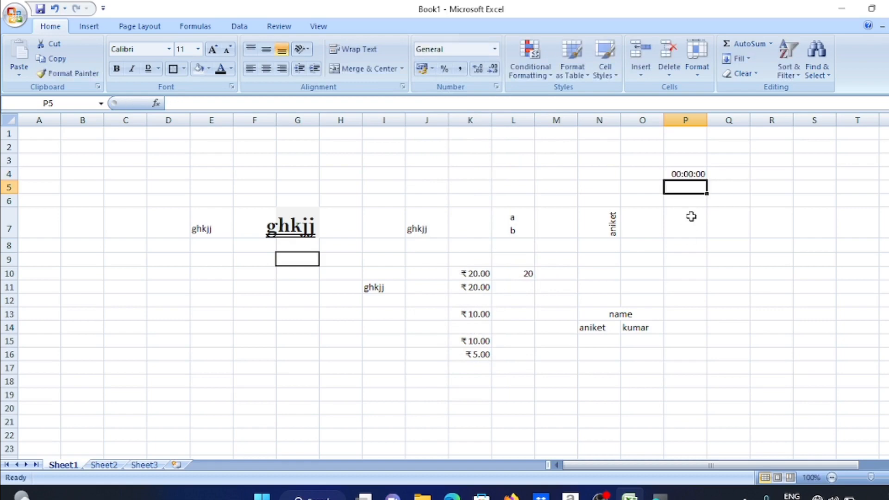
text(8)
key(Return)
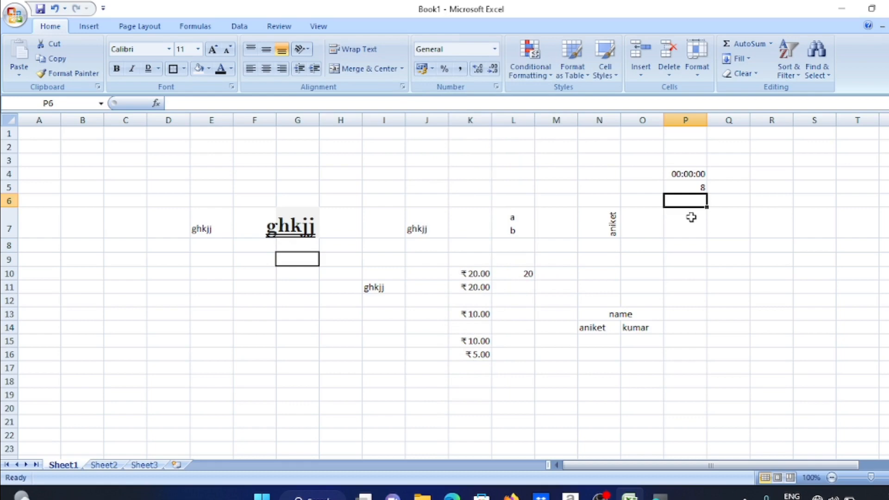
text(93)
key(Return)
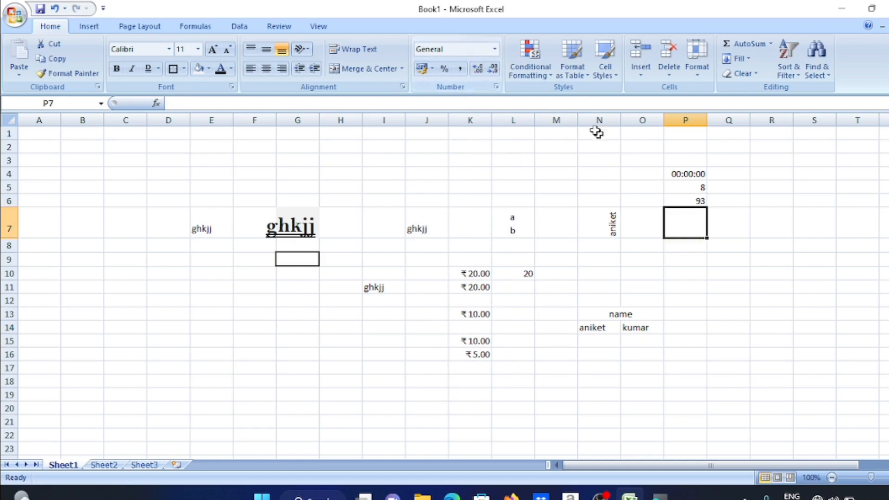
Set cell P7 to the Number format
click(495, 48)
click(474, 110)
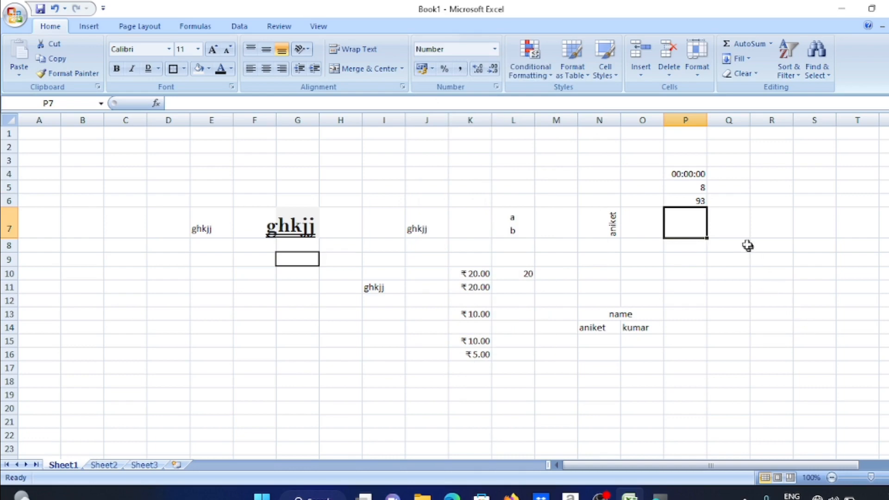
click(734, 232)
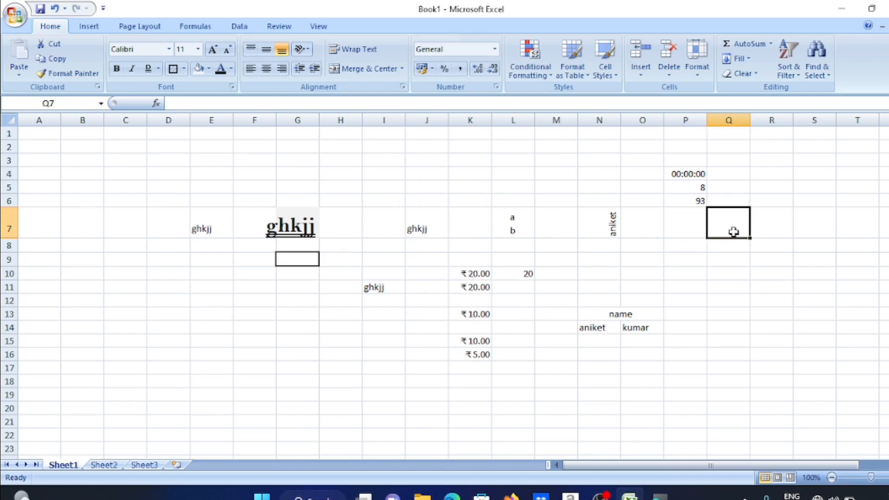
Give Q7 the Number format and enter 20
click(494, 48)
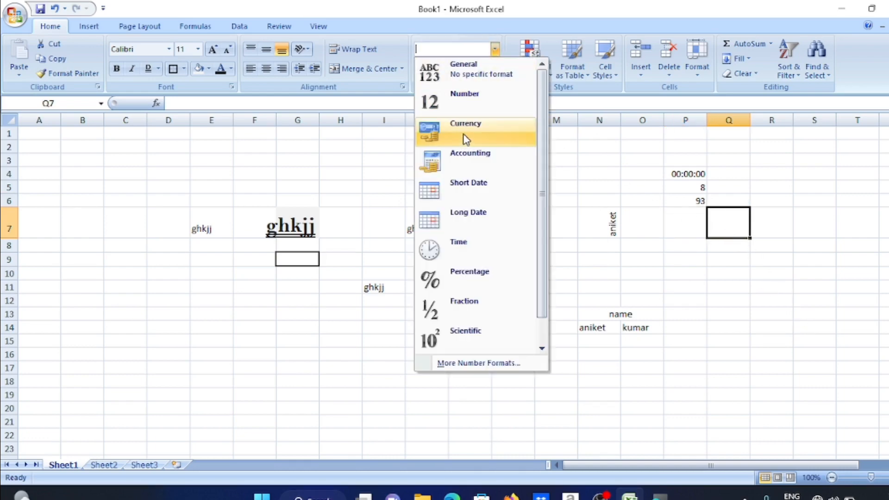
click(467, 107)
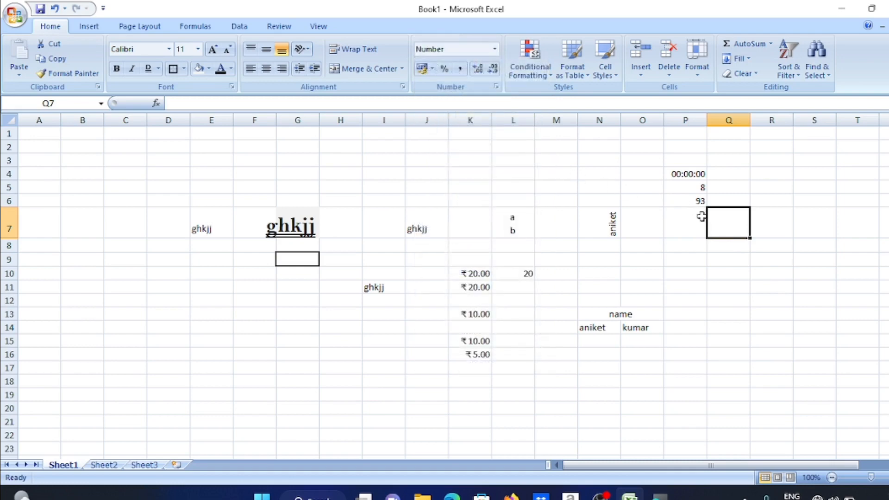
text(20)
key(Return)
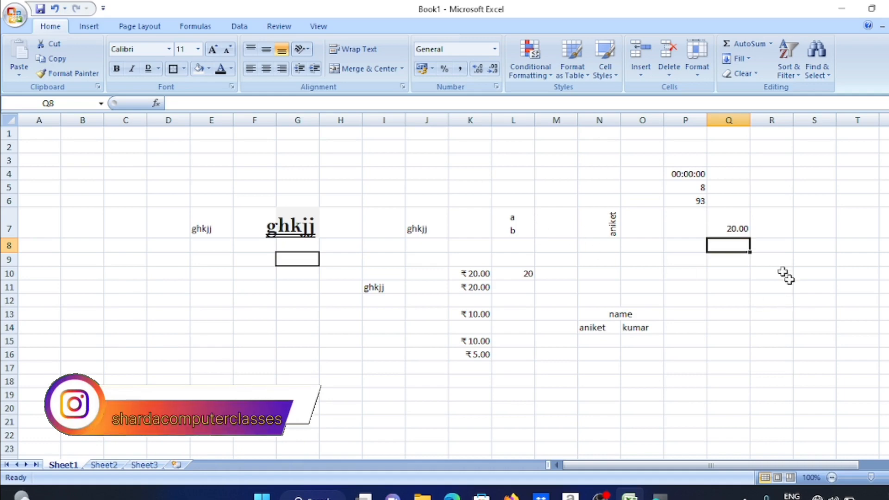
Add and remove a decimal place in Q7, then show it as a percentage (2000%)
click(735, 228)
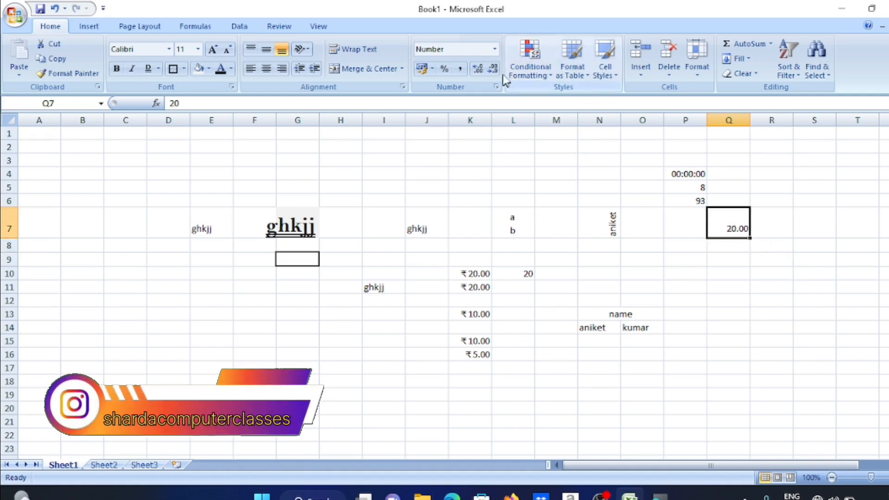
click(478, 70)
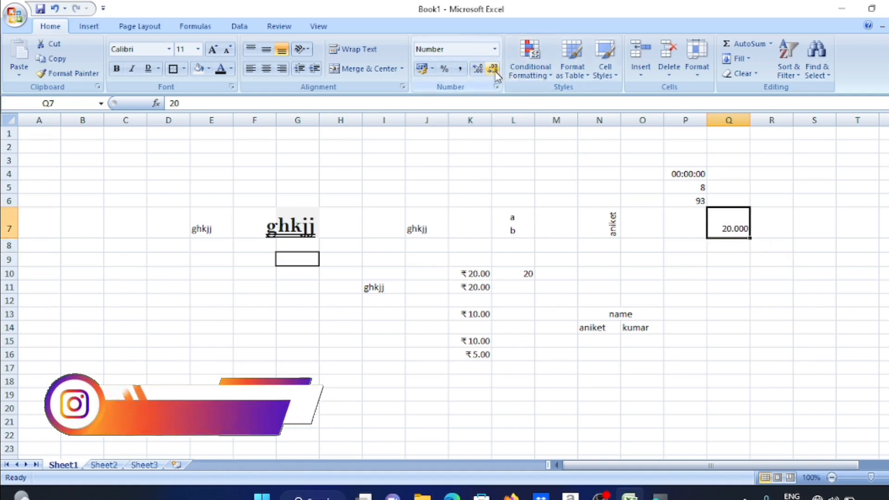
click(494, 69)
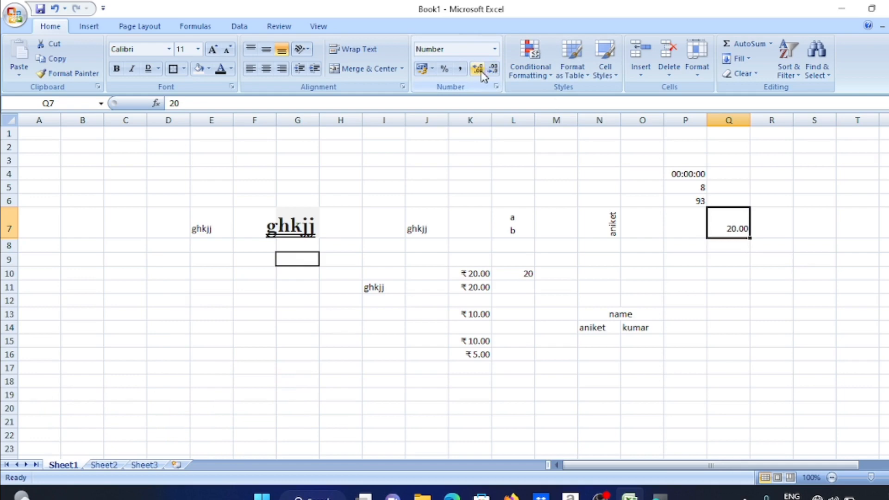
click(445, 69)
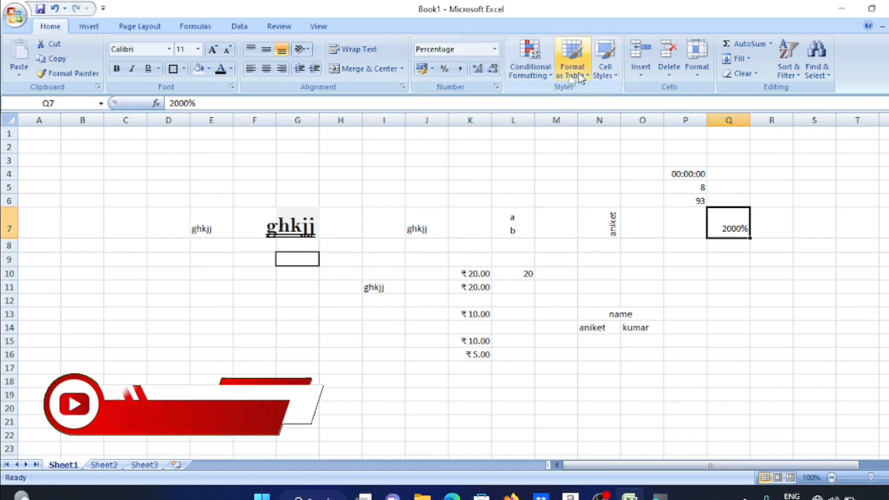
click(543, 68)
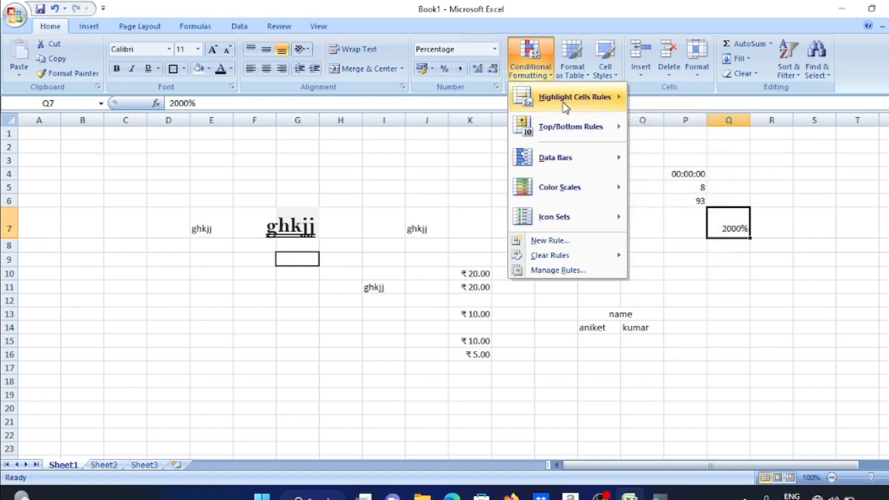
mouse_move(549, 116)
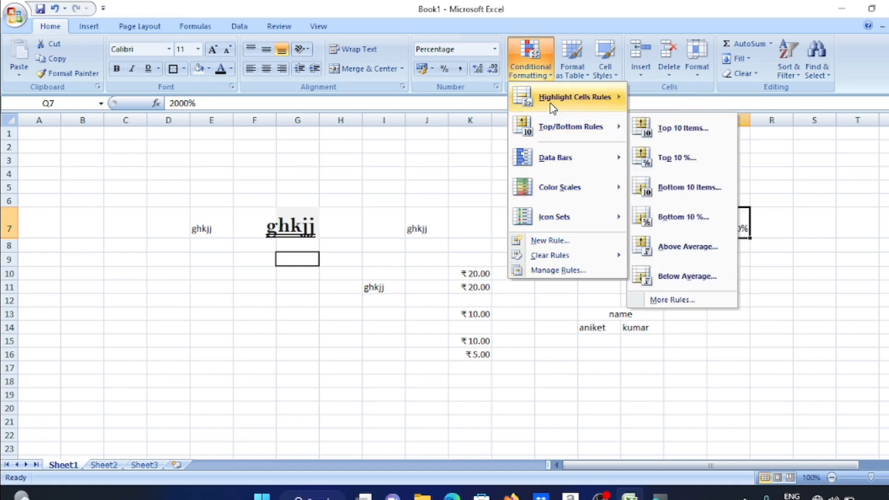
mouse_move(561, 186)
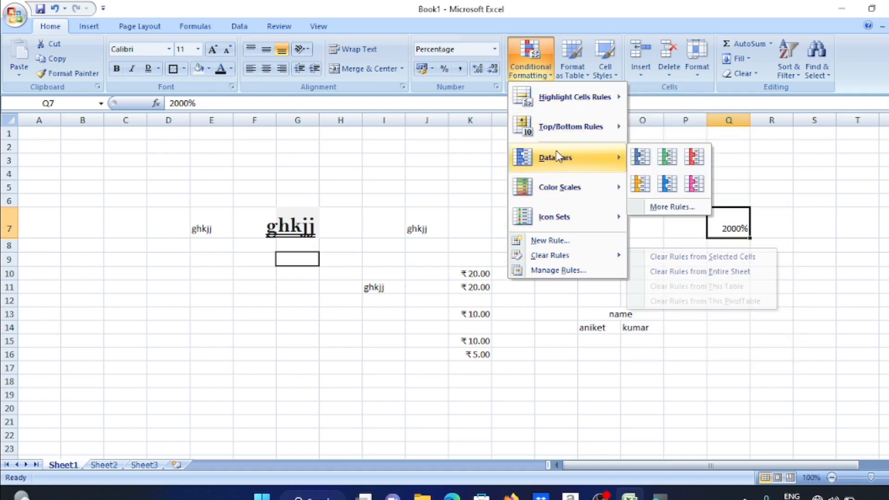
click(125, 269)
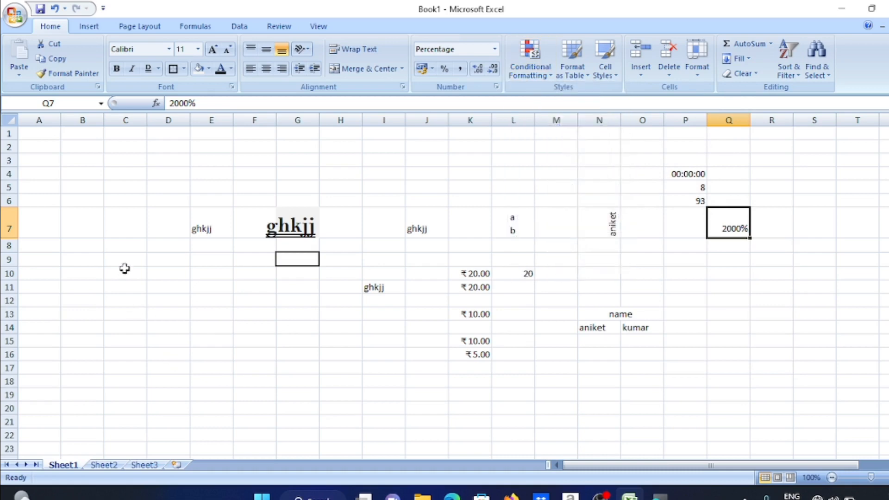
drag(100, 230, 88, 411)
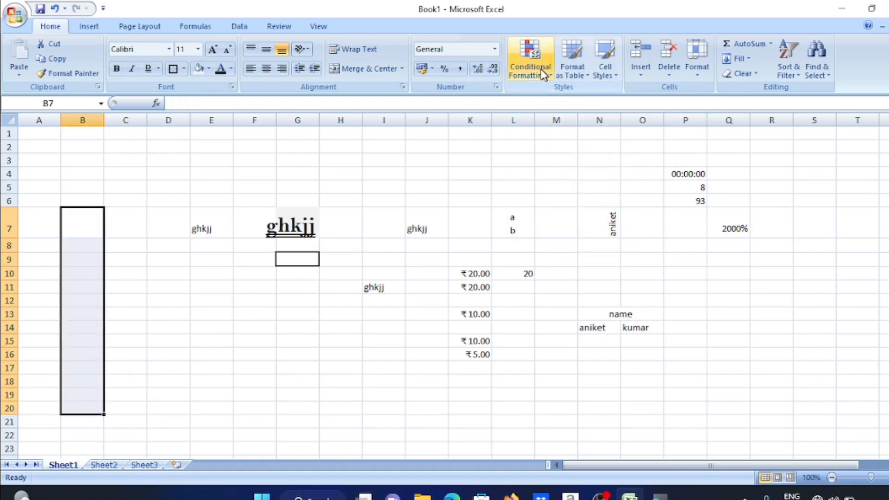
Apply a traffic-light icon set conditional format to the column B cells
click(522, 75)
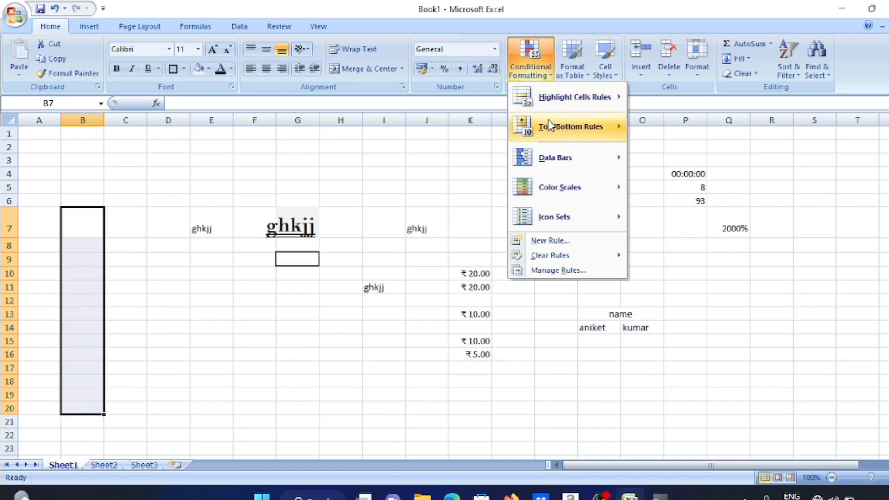
mouse_move(551, 139)
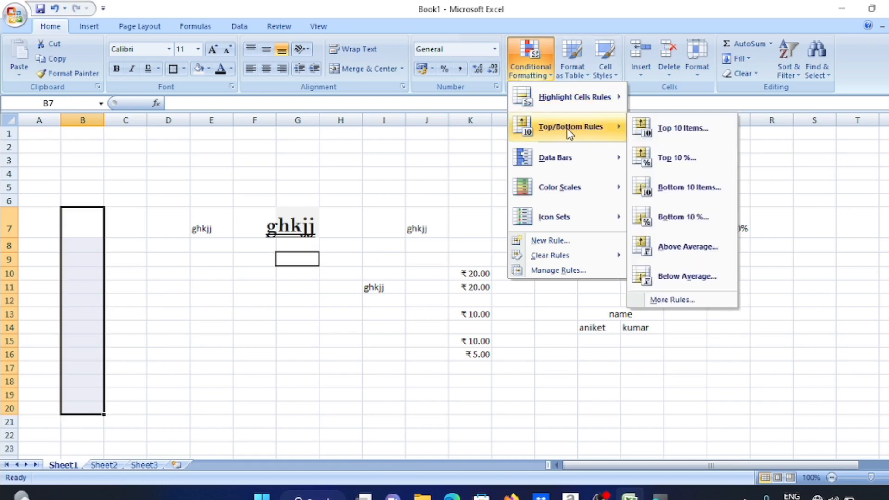
mouse_move(569, 221)
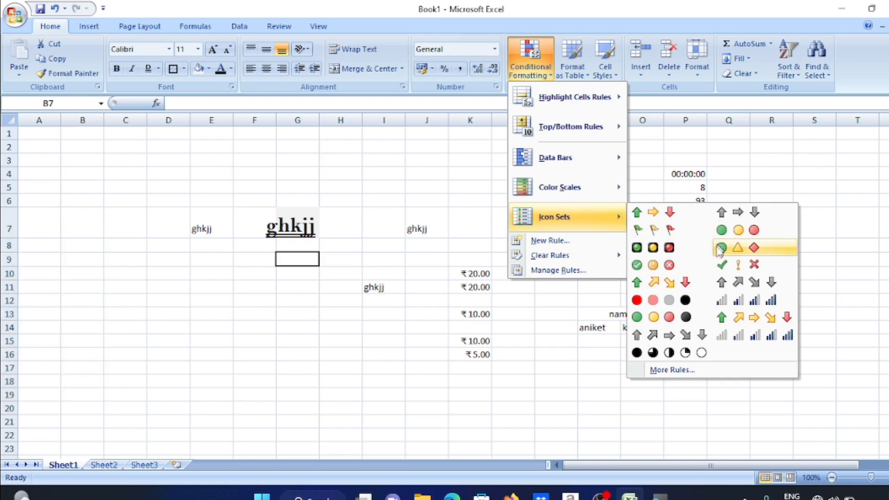
click(662, 250)
Enter 5, 1, 3, 10, 20 and 45 into B8 through B13
click(97, 247)
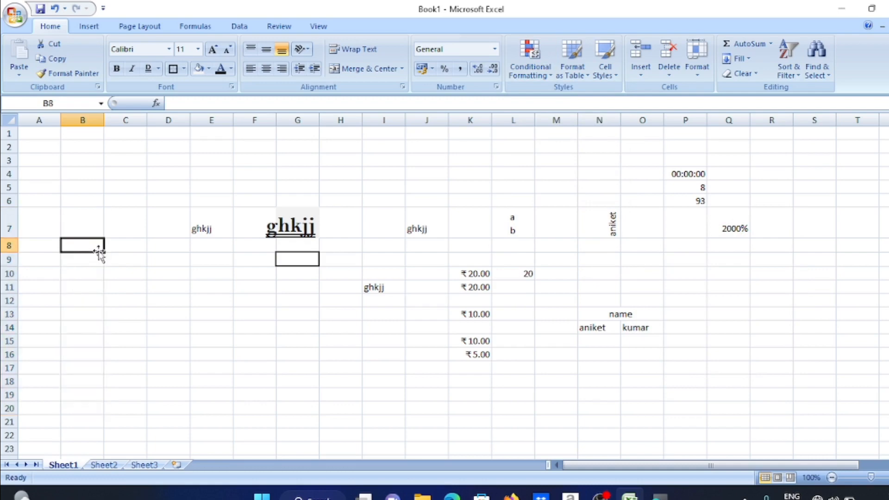
text(5)
key(Return)
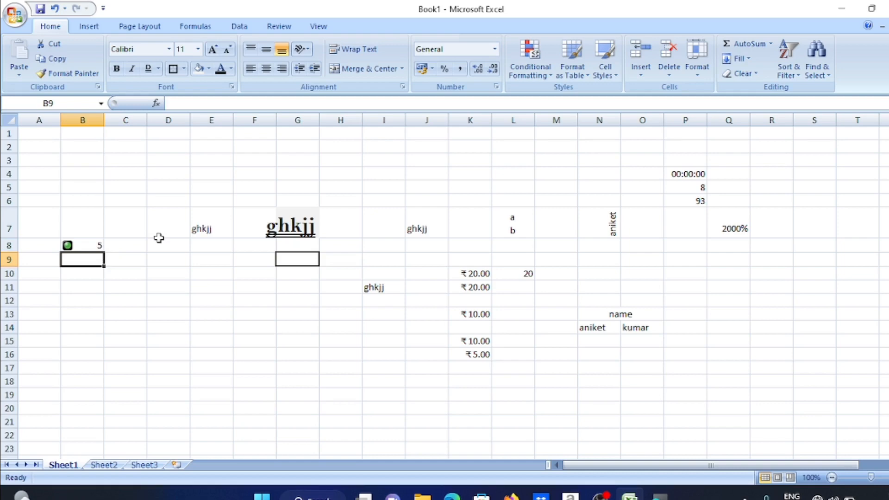
text(1)
key(Return)
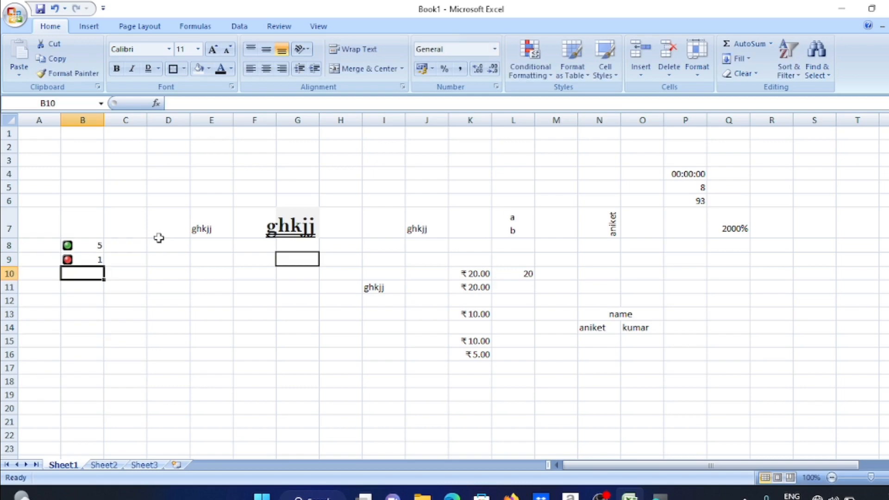
text(3)
key(Return)
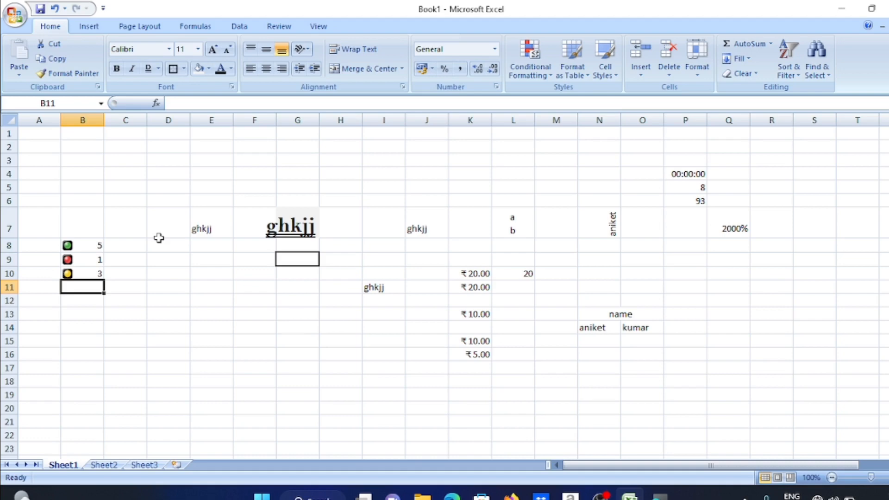
text(10)
key(Return)
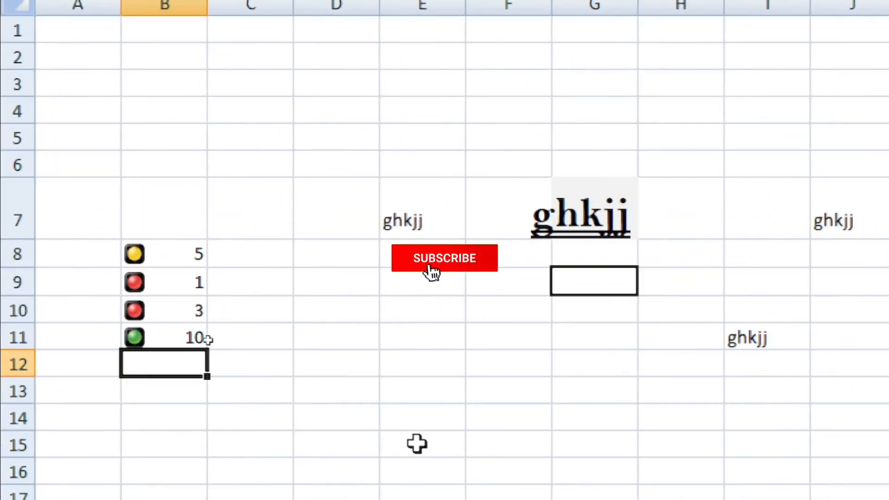
text(20)
key(Return)
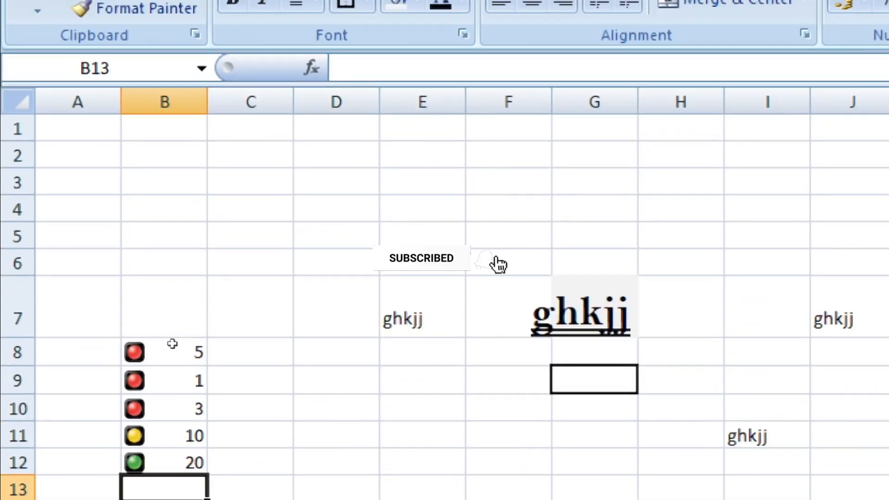
text(45)
key(Return)
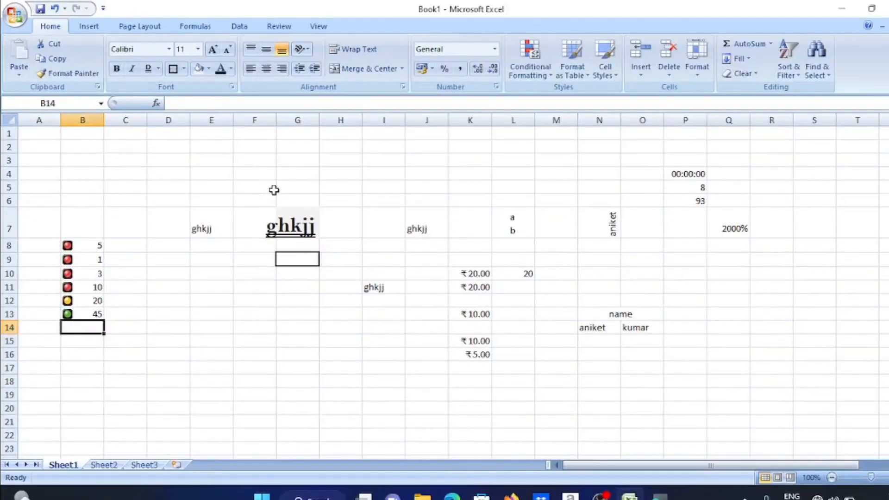
click(430, 221)
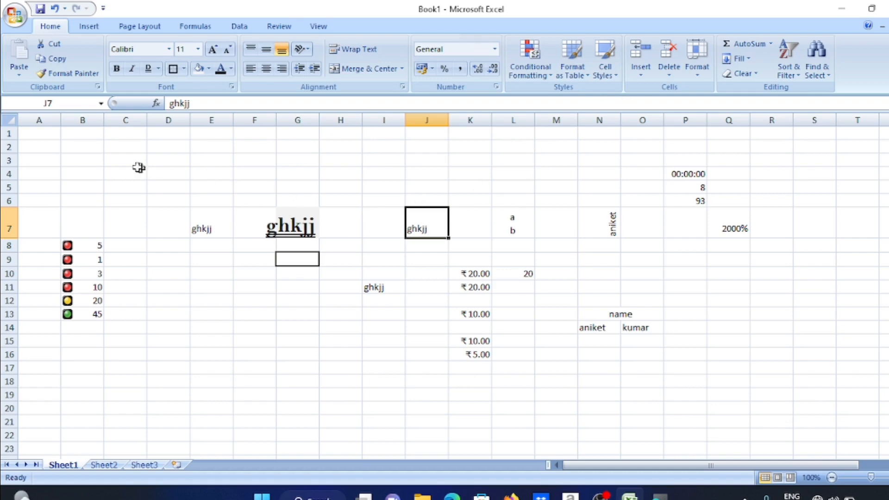
Format B1:T23 as a table and switch it to the dark red banded table style
drag(64, 135, 865, 443)
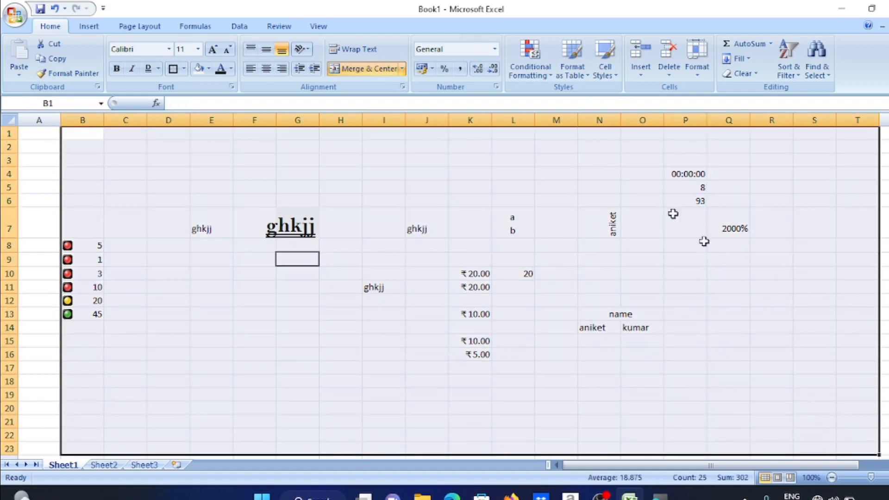
click(573, 72)
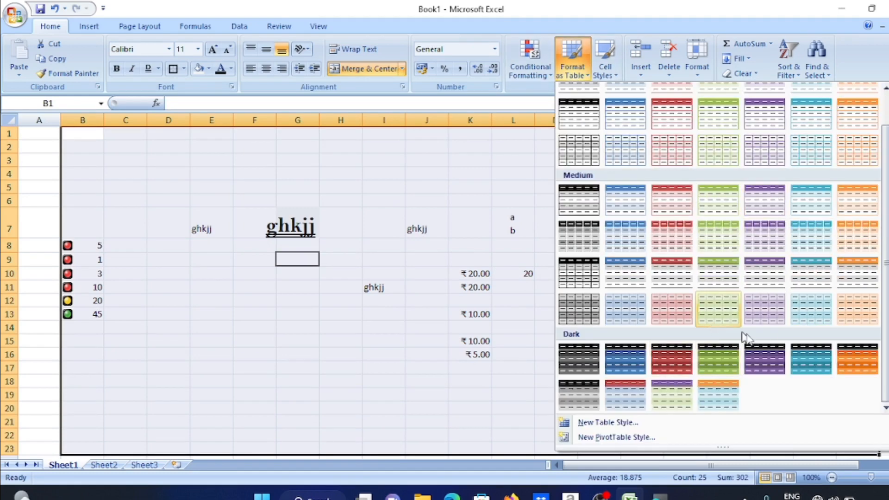
click(621, 365)
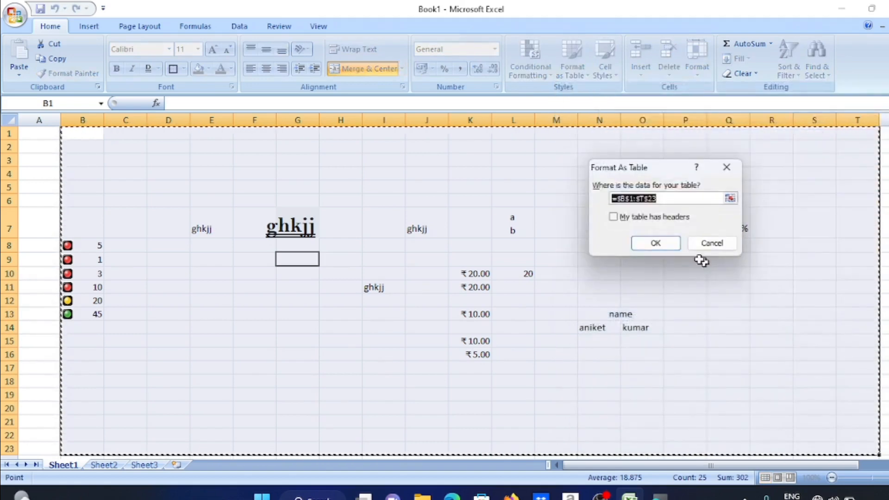
click(657, 244)
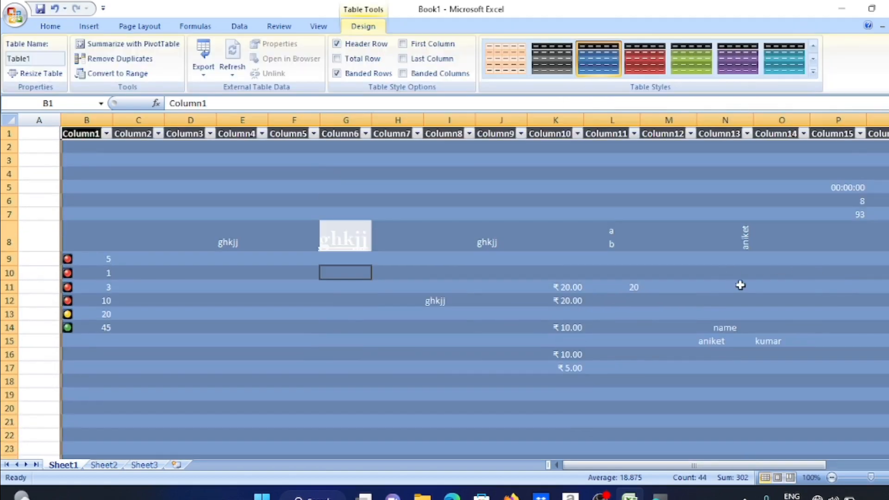
click(813, 72)
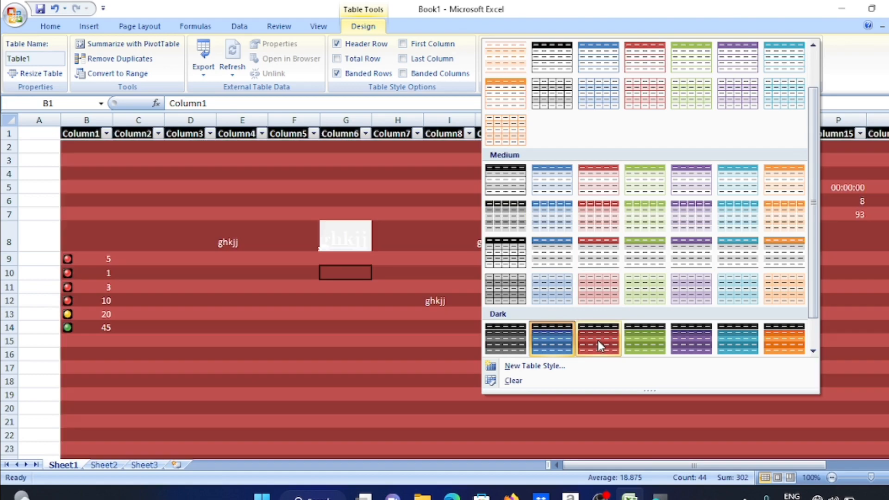
click(598, 340)
click(90, 133)
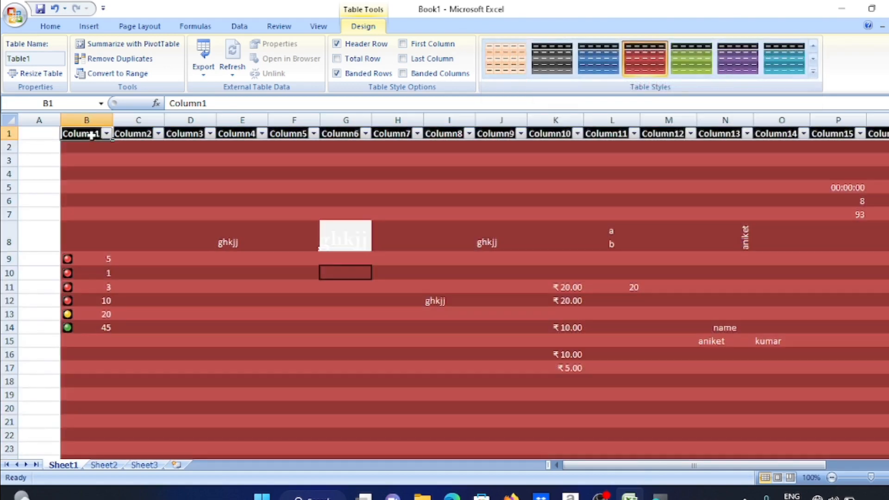
Rename headers B1 and C1 to 'C\Name' and 'fathers', then apply the light orange table style
double_click(92, 134)
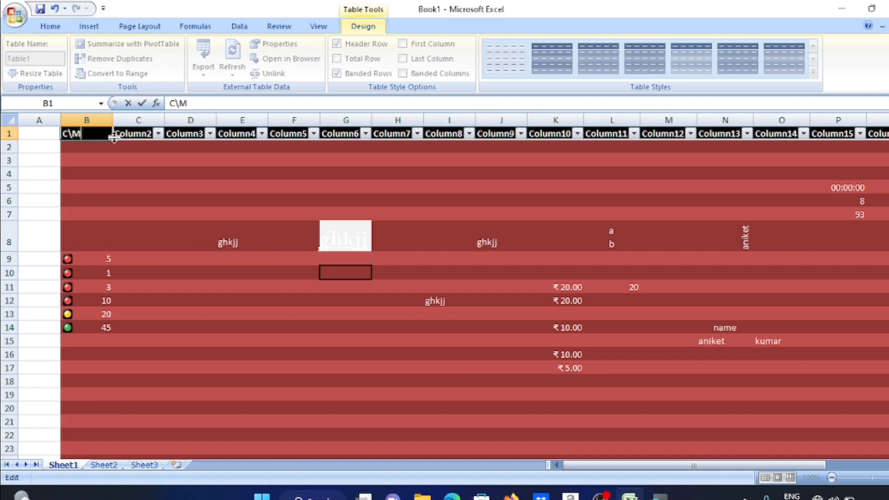
text(C\Name)
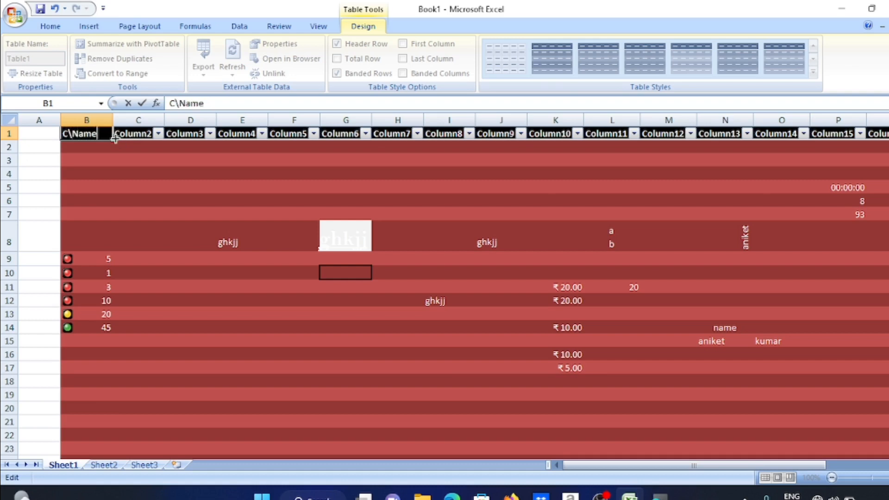
click(137, 139)
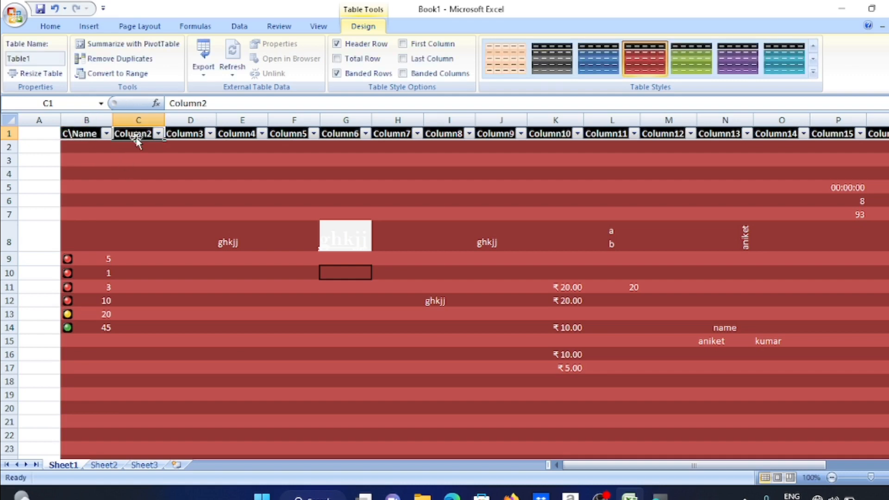
click(137, 139)
double_click(133, 134)
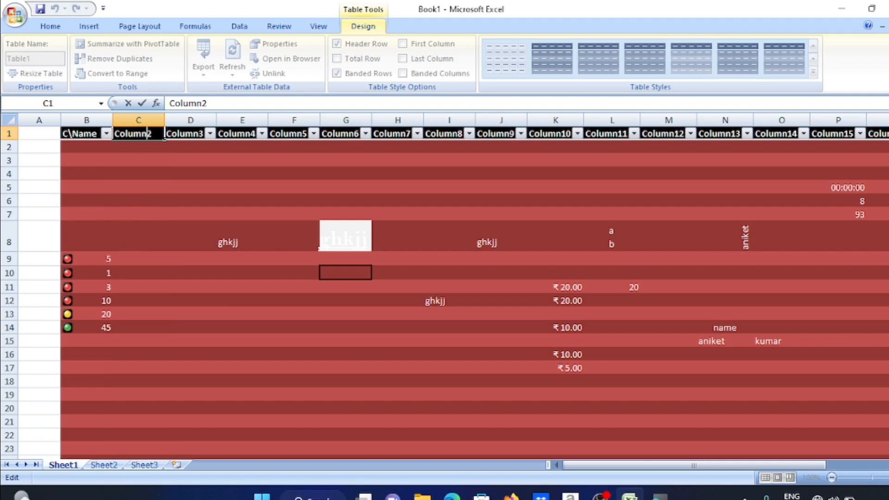
key(BackSpace)
key(BackSpace)
key(BackSpace)
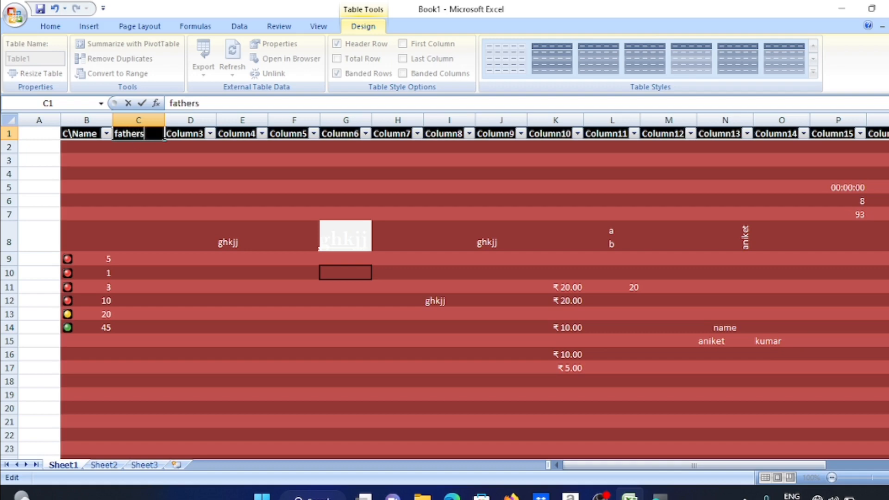
click(264, 317)
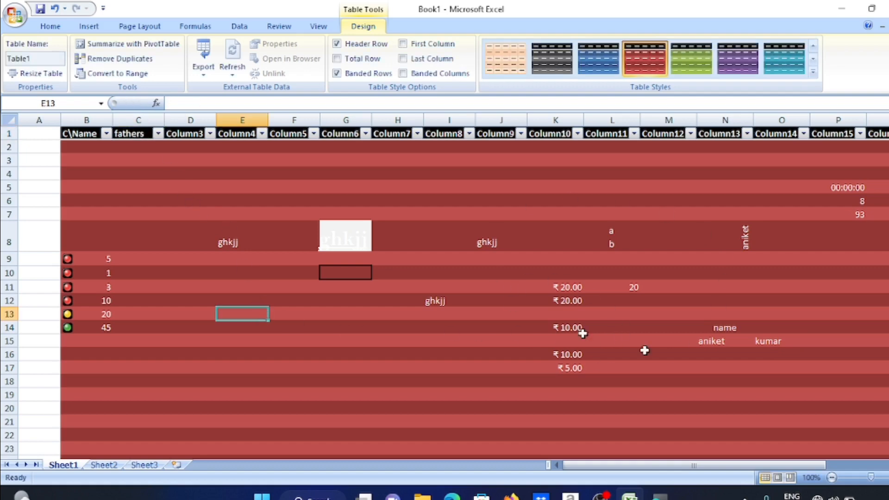
click(783, 56)
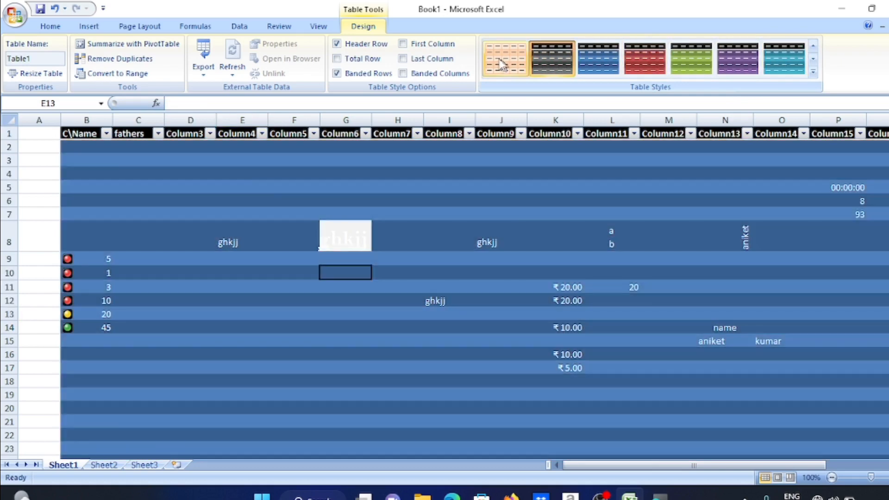
click(500, 65)
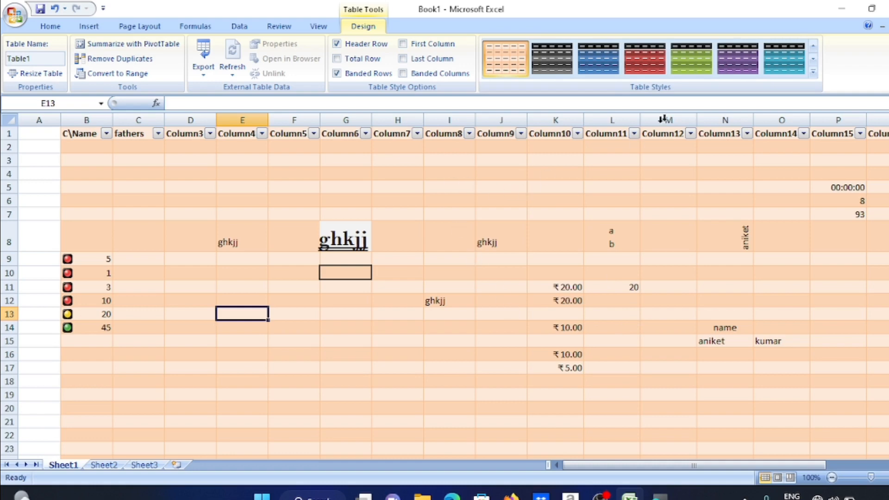
Give J30 the Title cell style and enter the first name in it
click(50, 26)
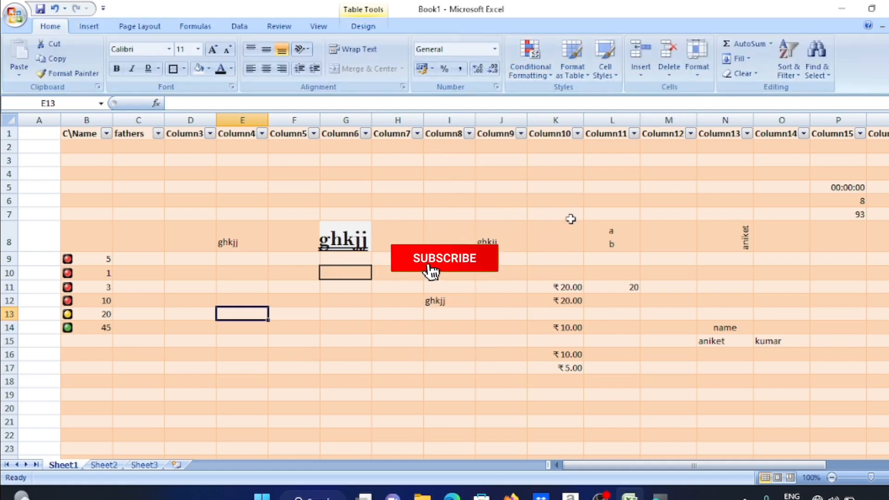
scroll(540, 302, down, 8)
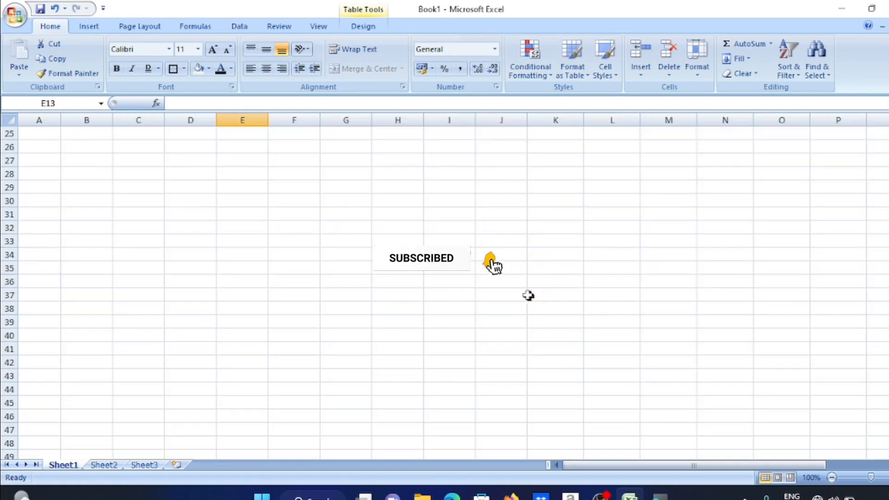
scroll(528, 296, up, 2)
click(482, 280)
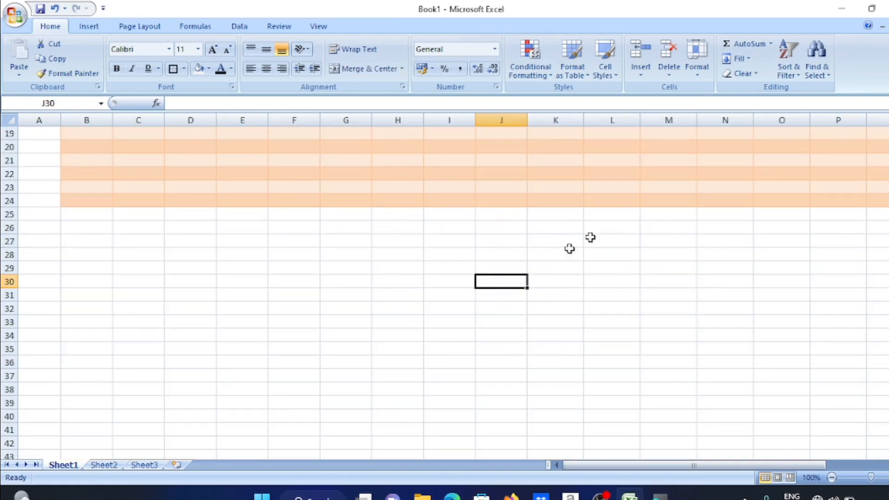
click(605, 63)
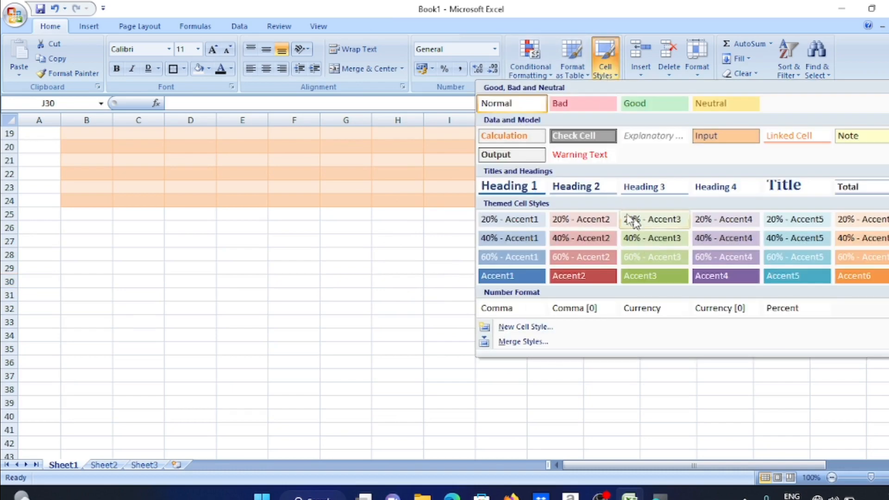
click(784, 185)
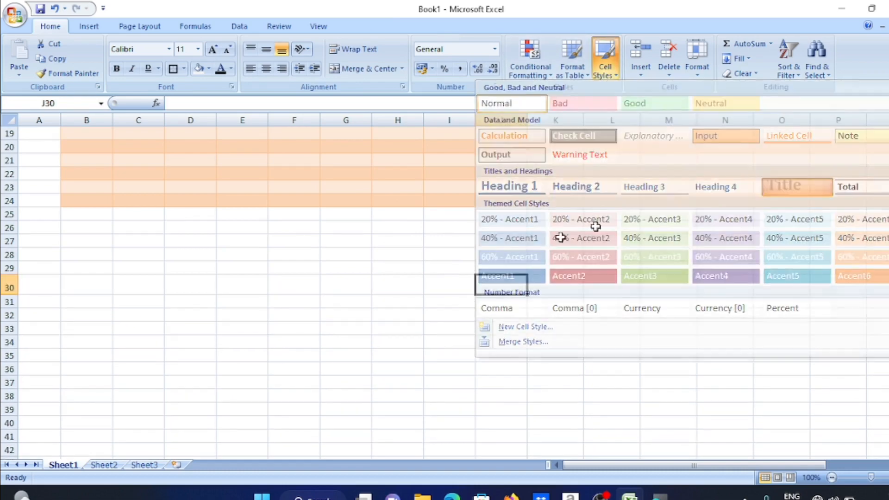
text(aniket)
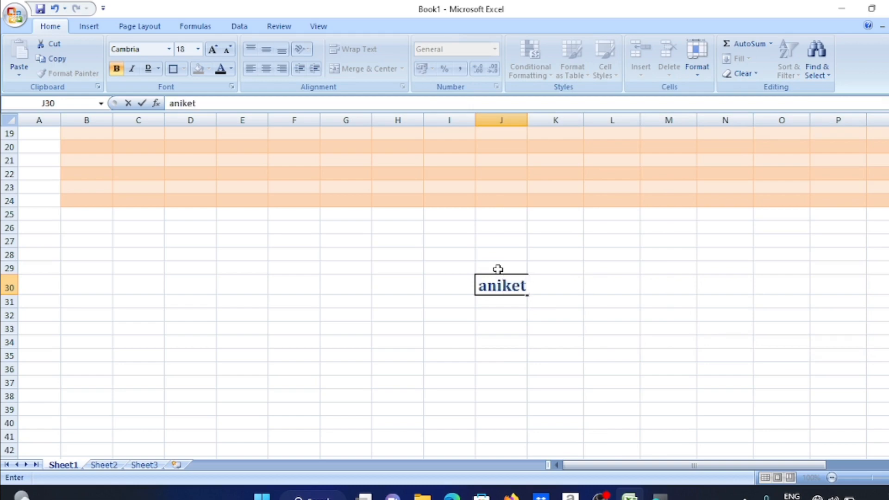
key(Return)
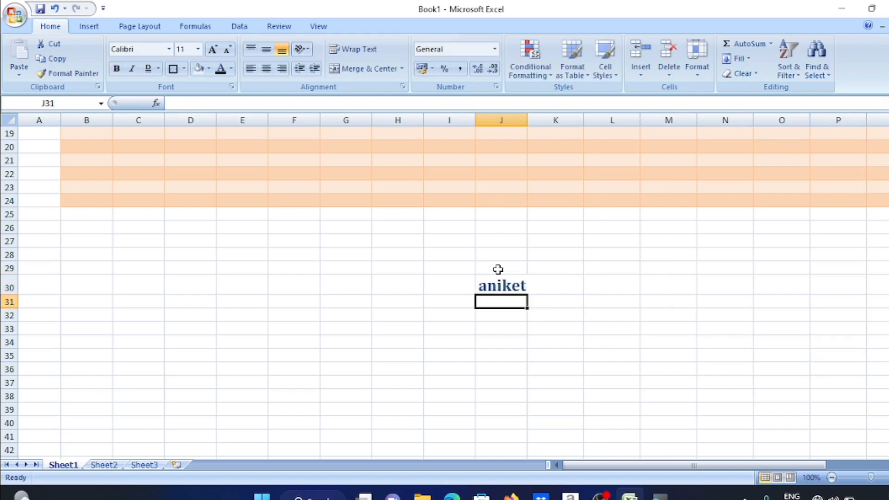
Give J31 the Heading 3 cell style and enter the same name
click(601, 72)
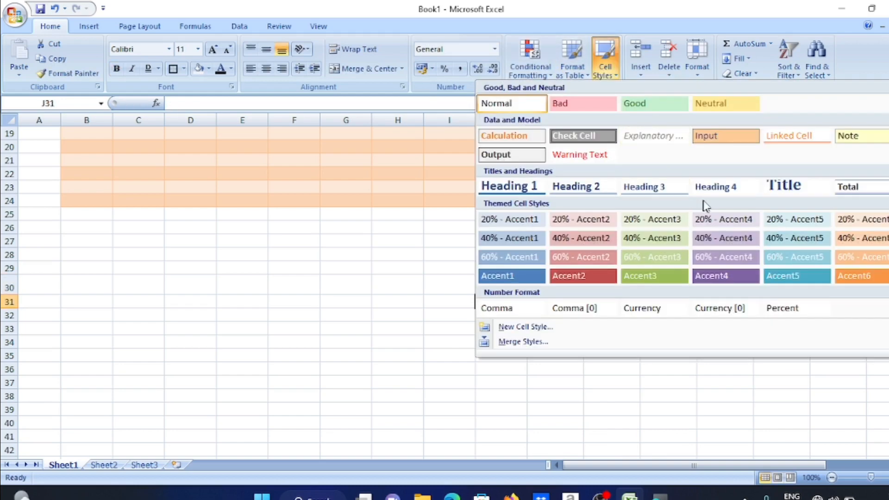
click(654, 187)
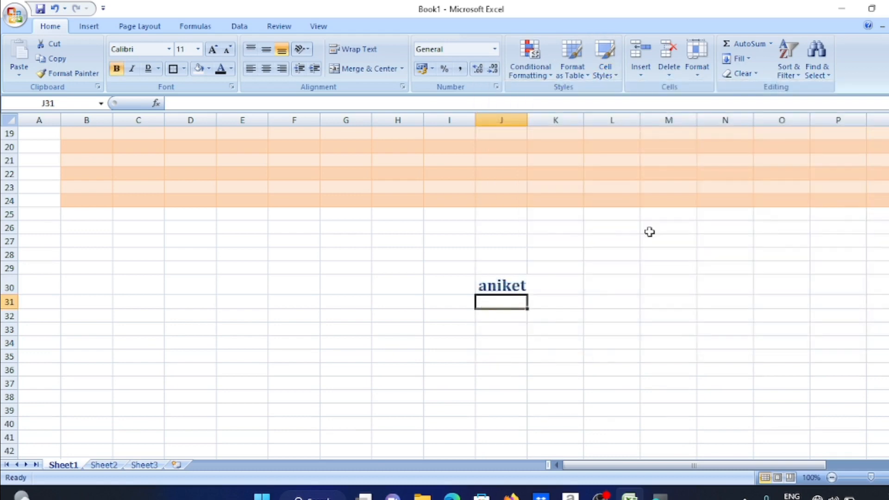
text(a)
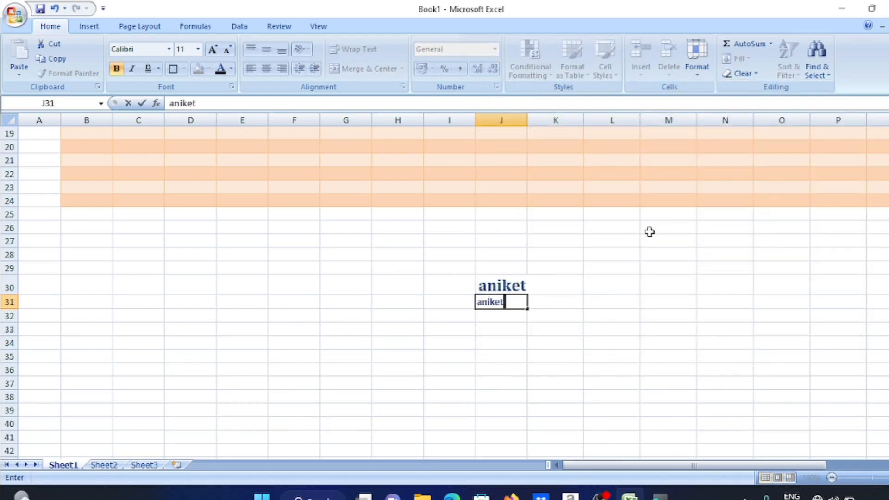
text(niket)
key(Return)
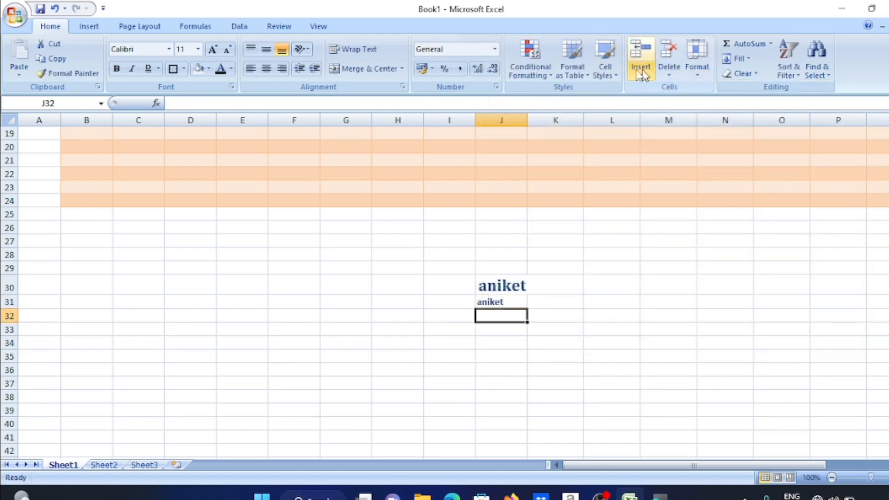
Insert a blank cell at J31, shifting the Heading 3 name down
click(503, 289)
click(482, 302)
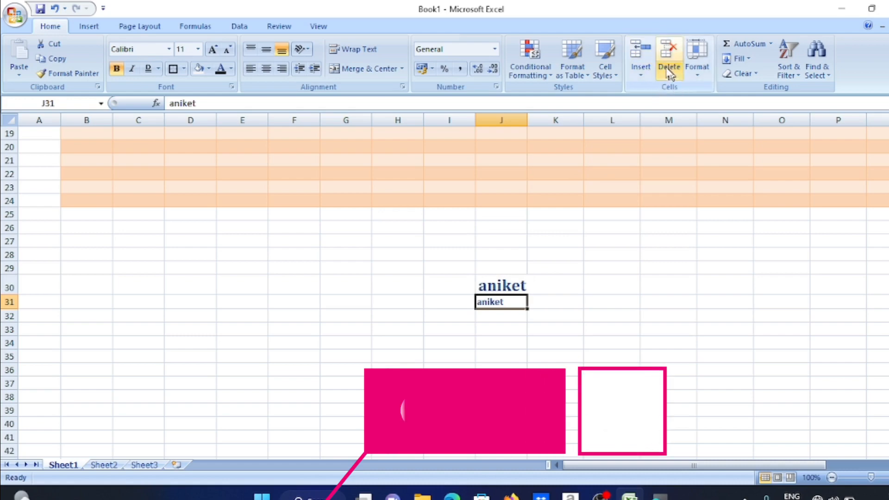
click(642, 72)
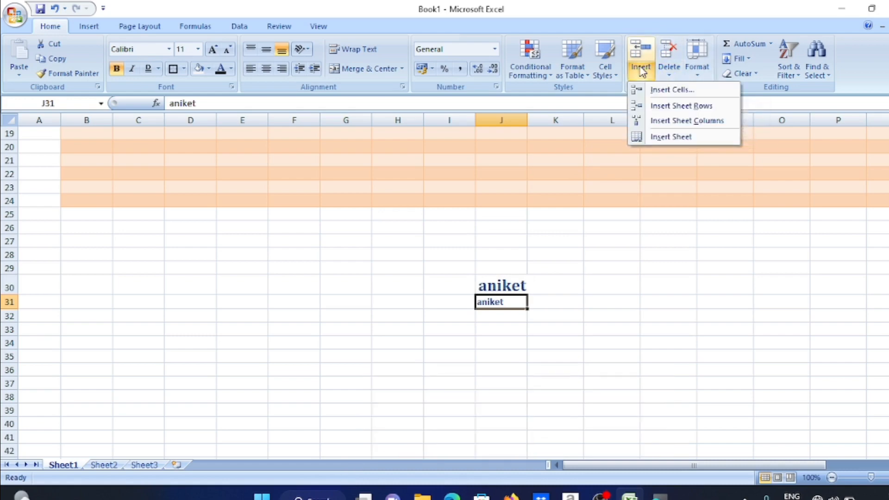
click(670, 90)
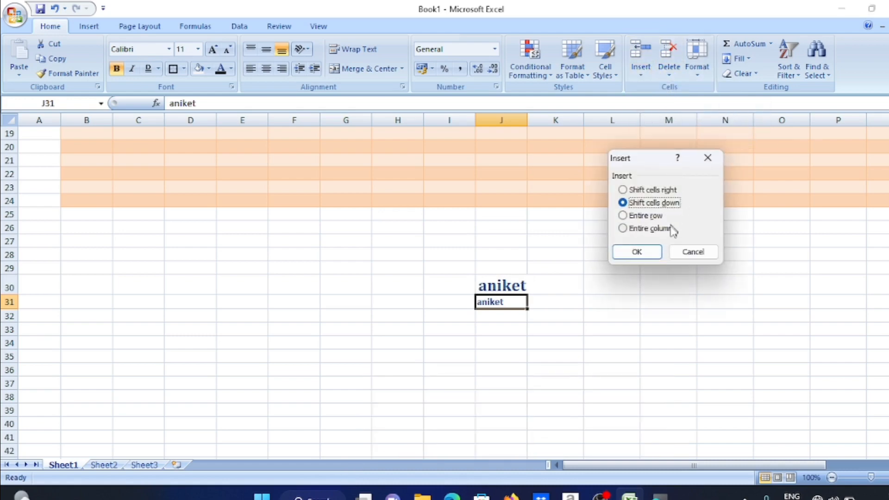
click(635, 251)
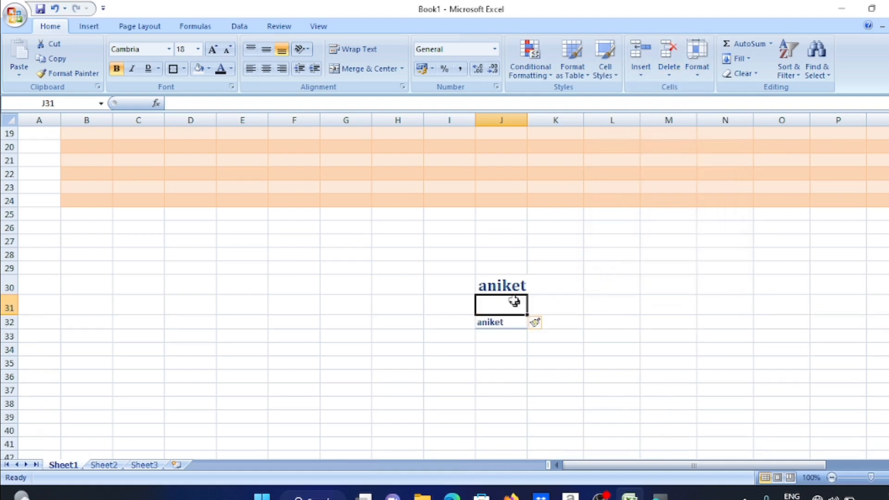
click(669, 52)
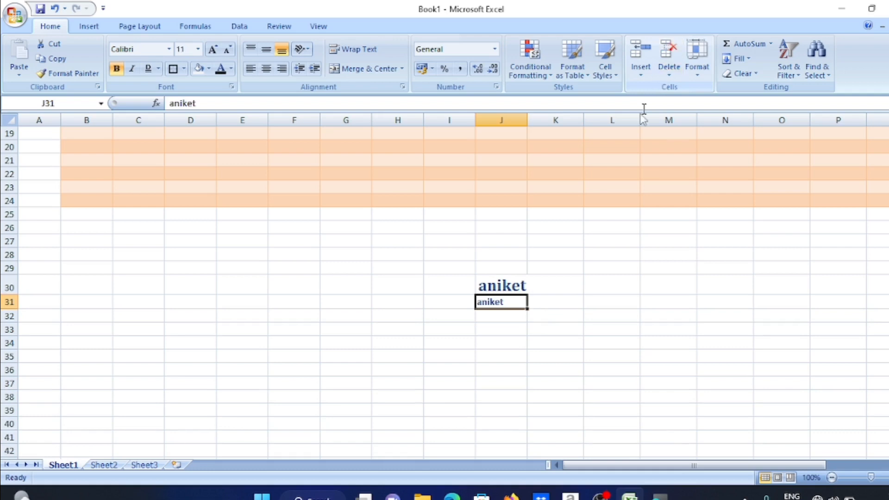
click(641, 51)
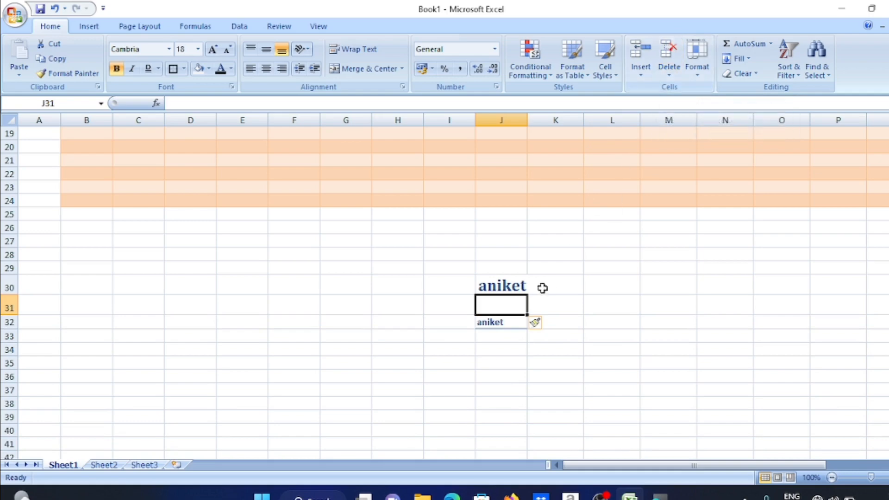
Delete the table row holding 10 and ₹20.00
scroll(516, 244, up, 3)
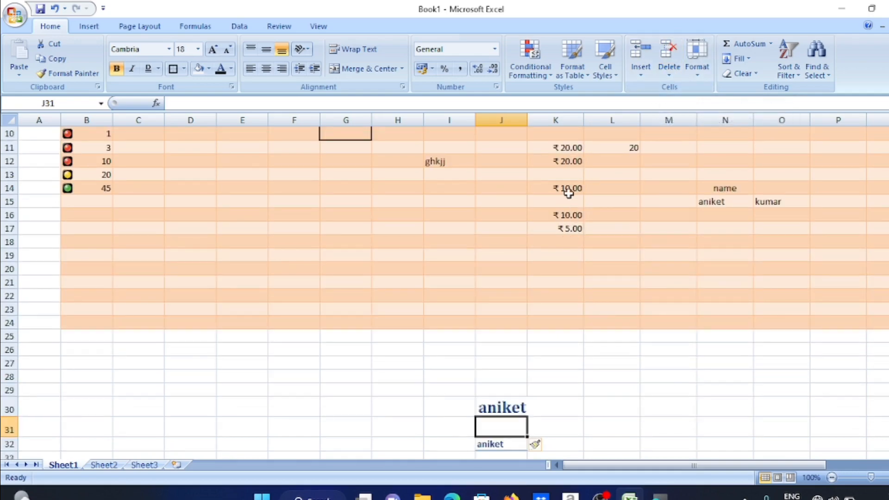
scroll(568, 185, up, 1)
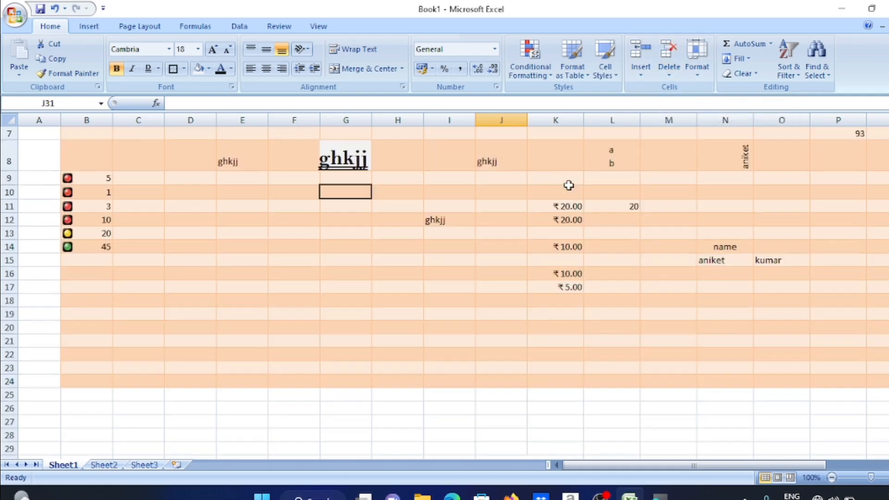
click(575, 221)
click(669, 51)
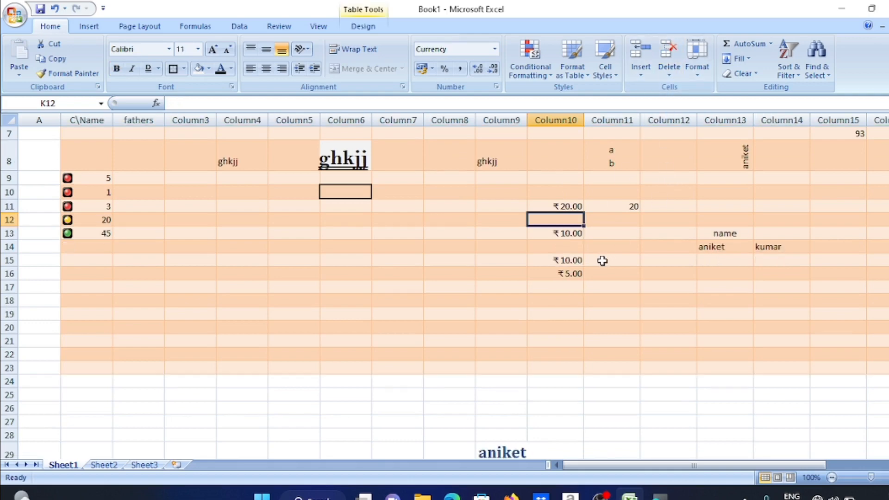
scroll(603, 260, down, 3)
Set the height of row 30, the blank row between the names, to 30
click(509, 331)
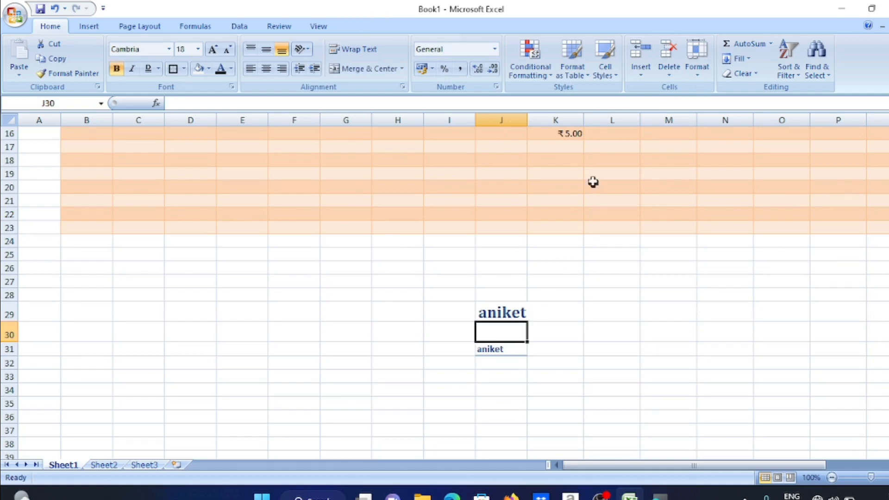
click(697, 55)
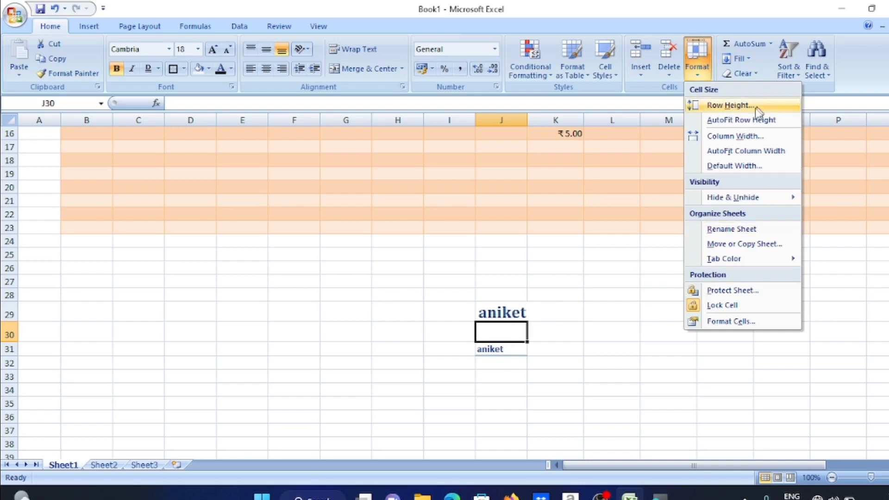
click(748, 120)
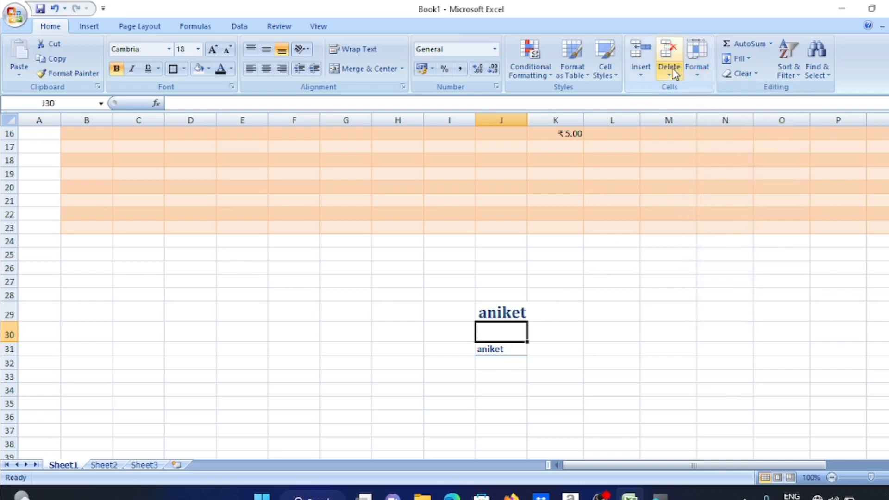
click(697, 54)
click(719, 106)
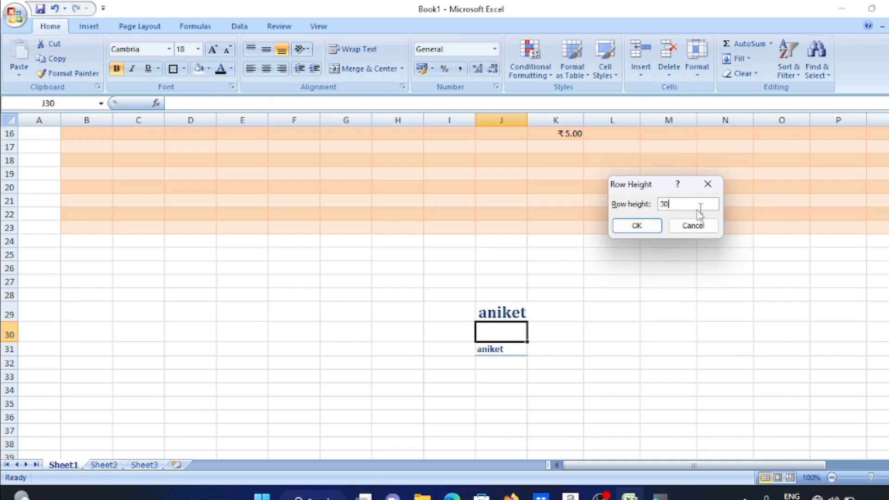
click(635, 227)
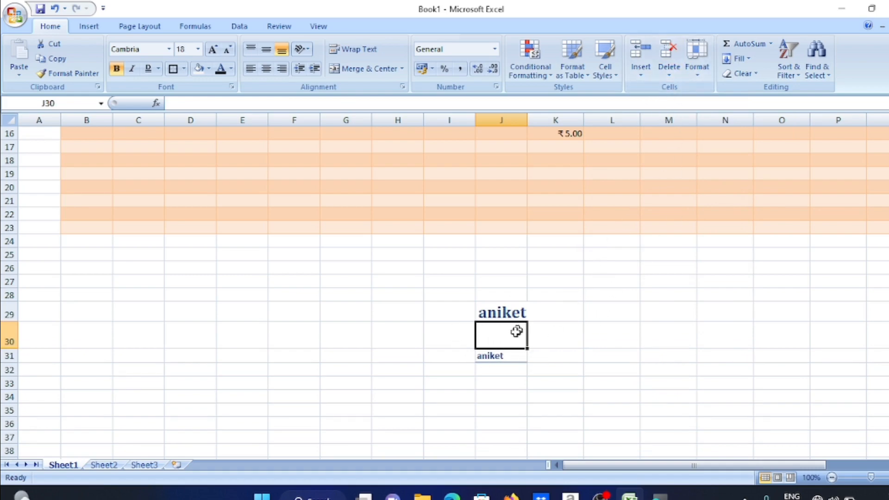
click(527, 313)
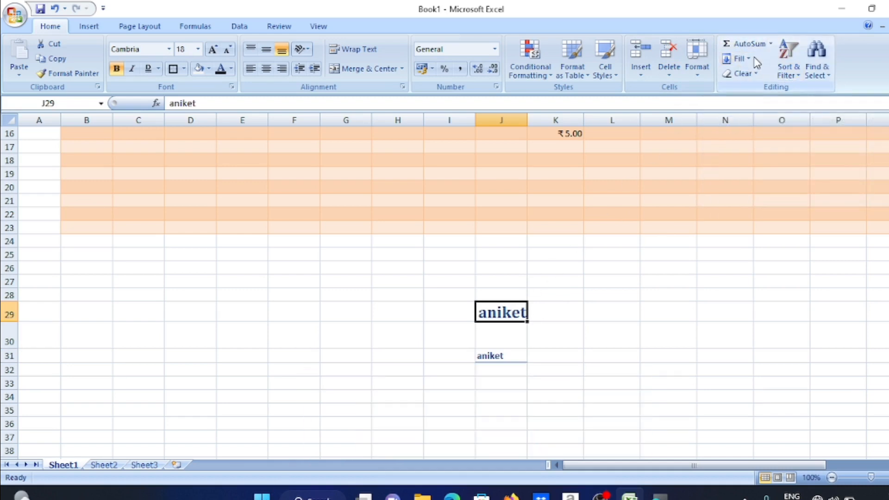
Enter 5, 7 and 8 into cells M29 to M31
click(655, 305)
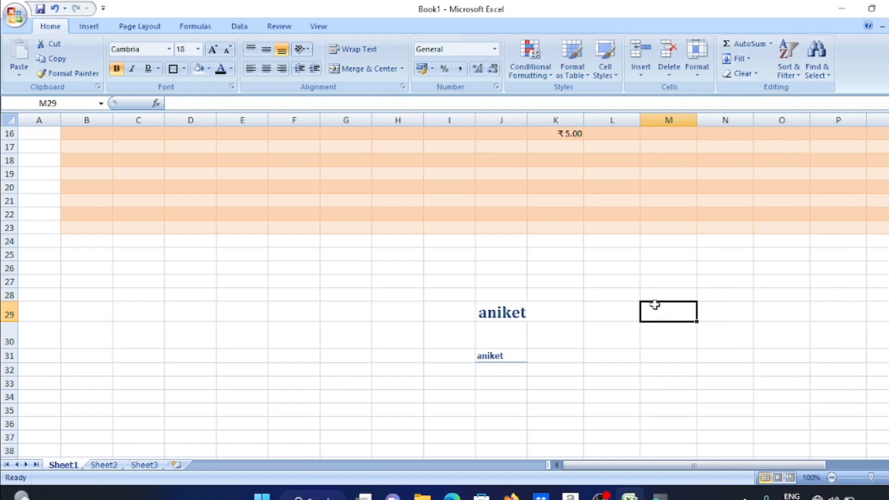
text(5)
key(Return)
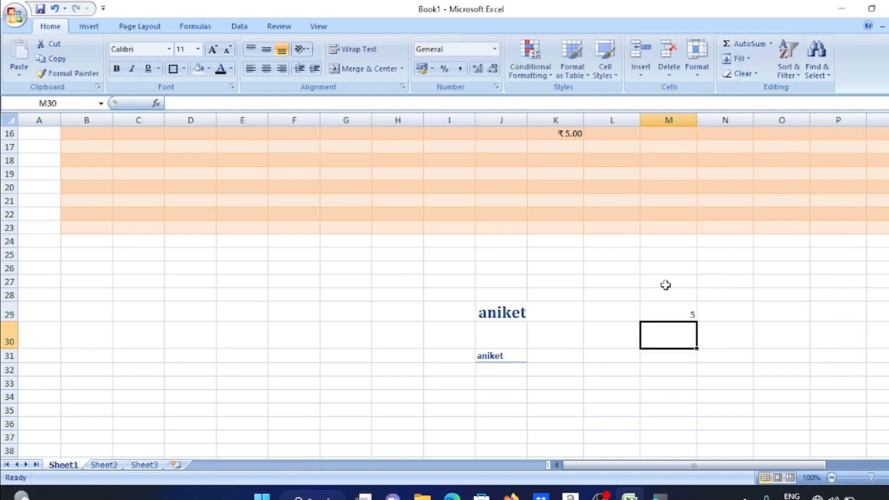
text(7)
key(Return)
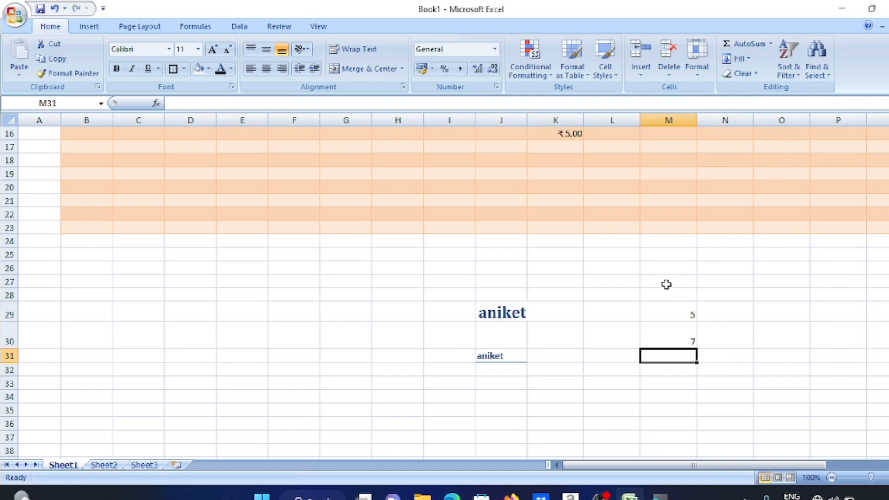
text(8)
key(Return)
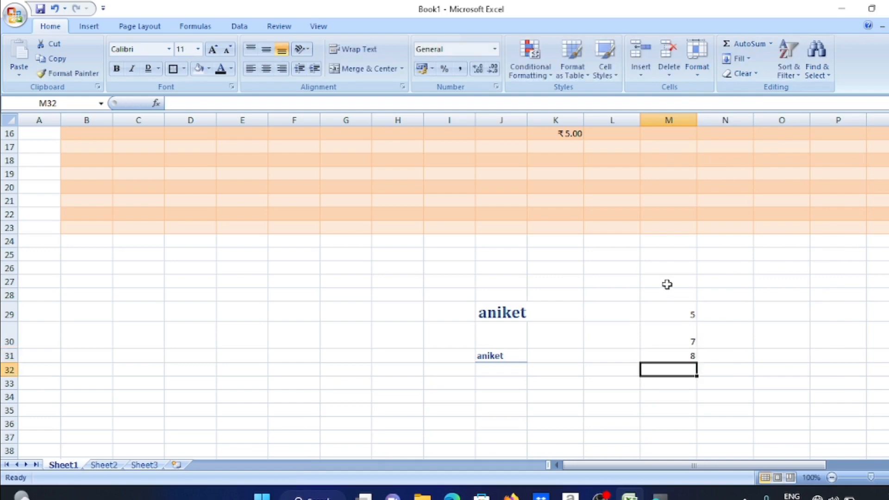
AutoSum M29:N32 so row 32 shows totals of 20
click(678, 311)
drag(643, 304, 692, 356)
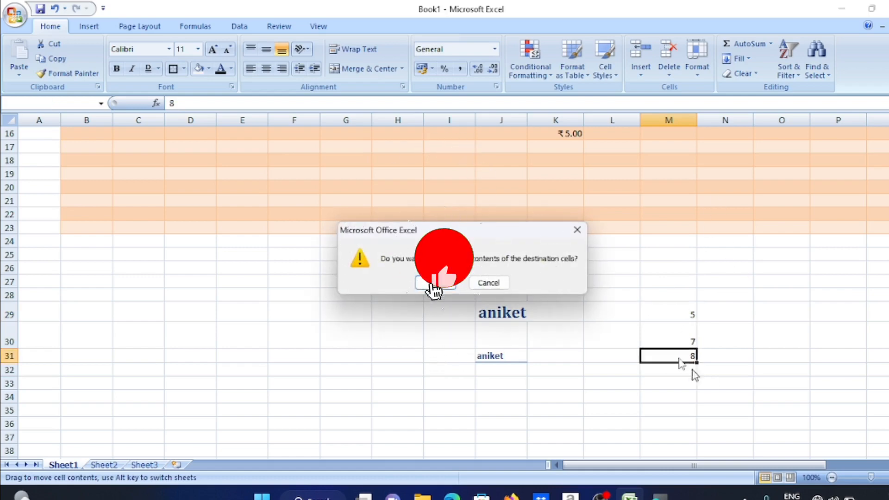
click(577, 230)
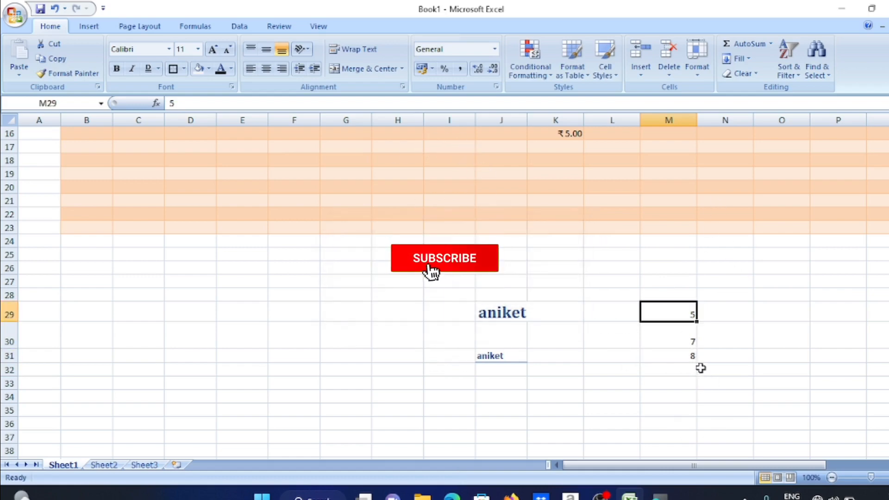
drag(700, 369, 668, 314)
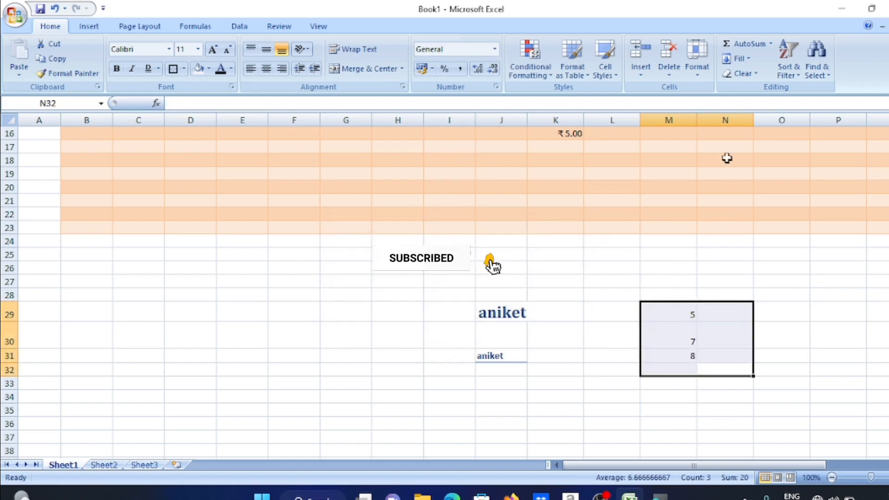
click(745, 44)
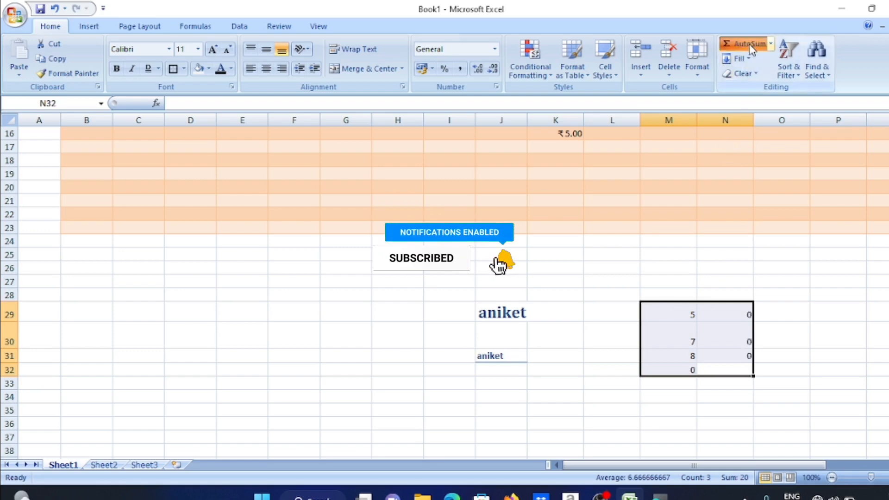
click(788, 345)
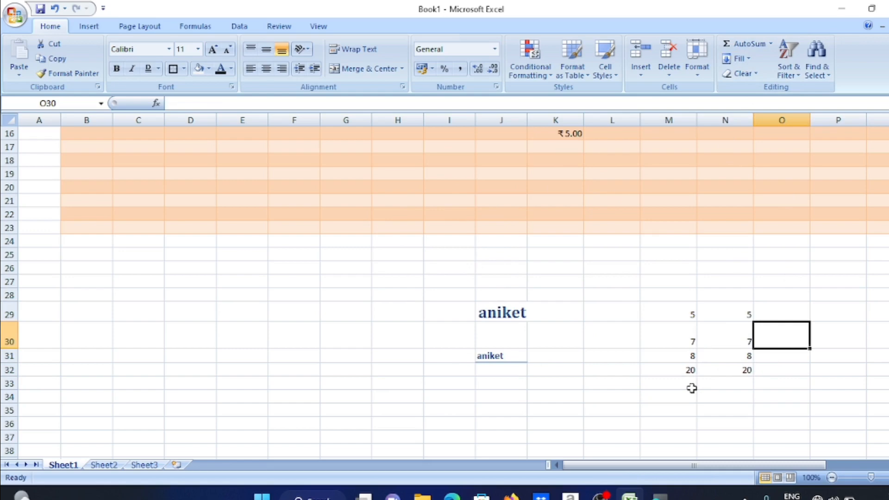
click(500, 314)
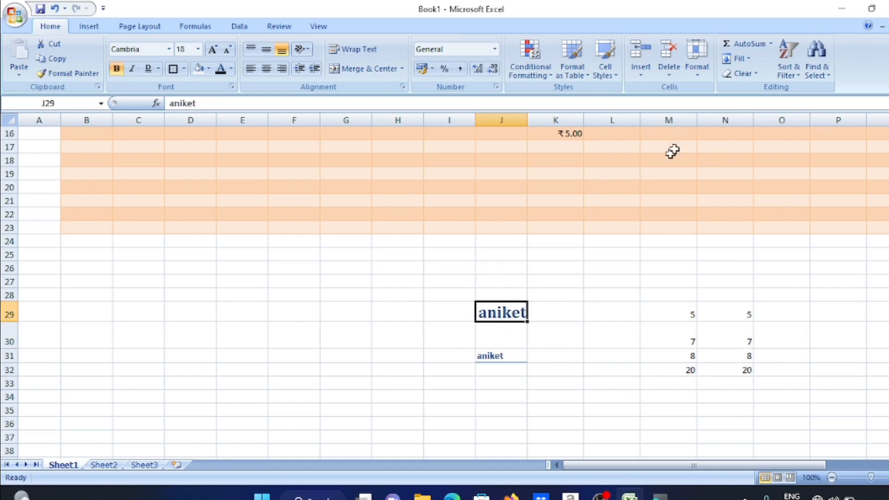
click(748, 64)
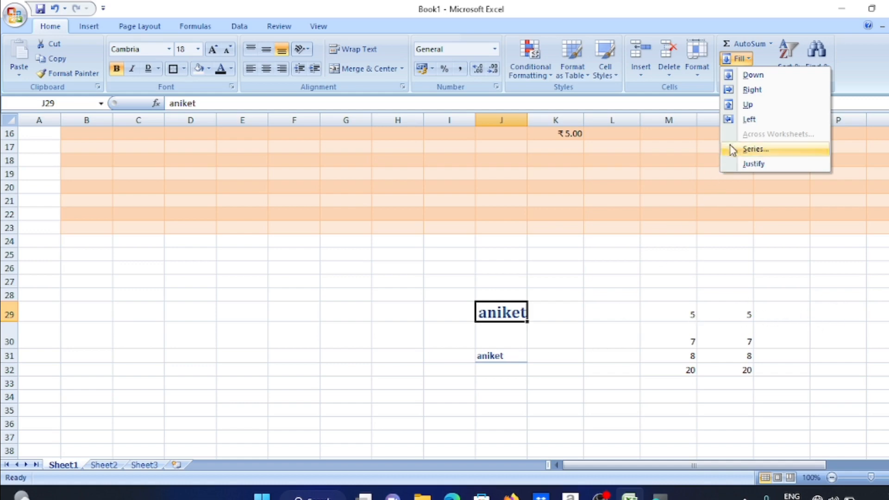
click(695, 248)
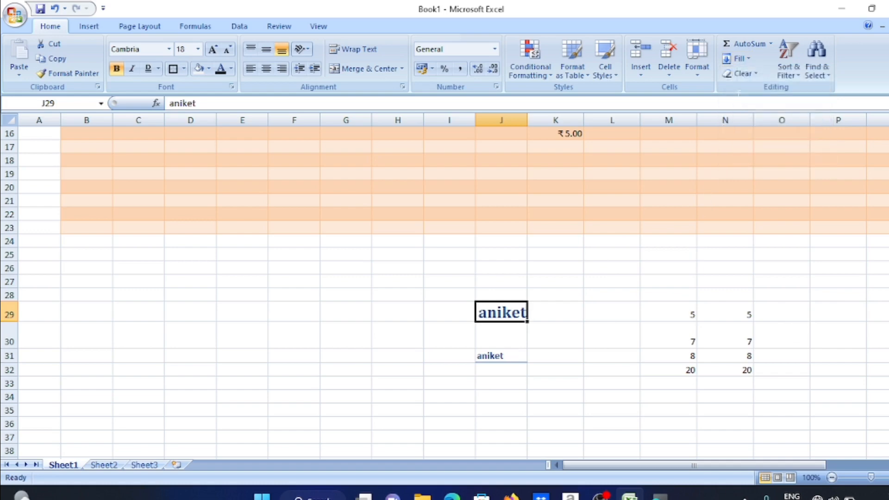
click(742, 73)
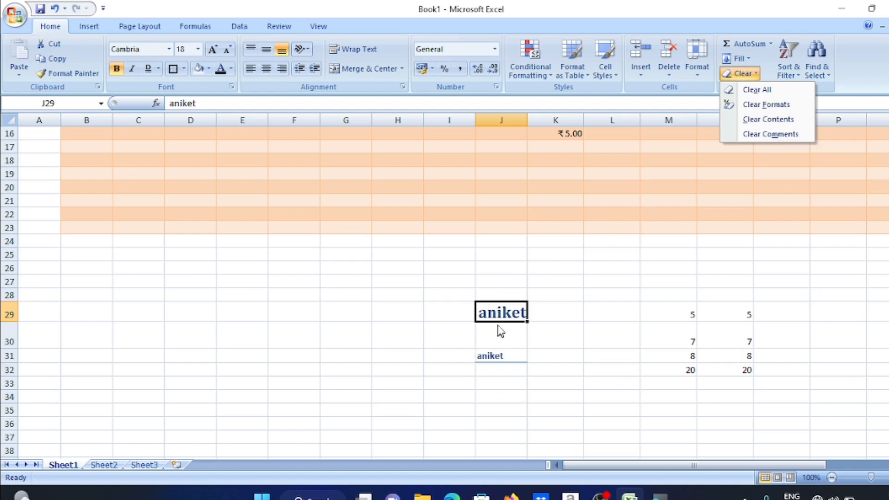
click(769, 120)
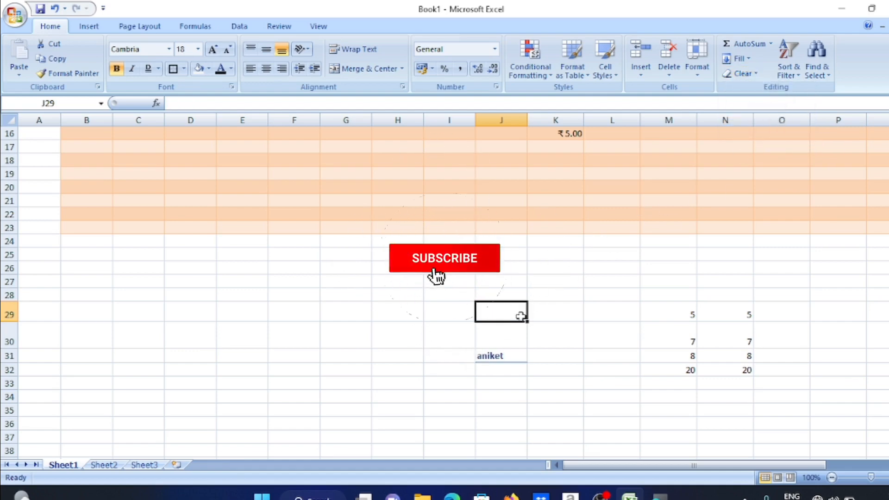
key(ctrl+z)
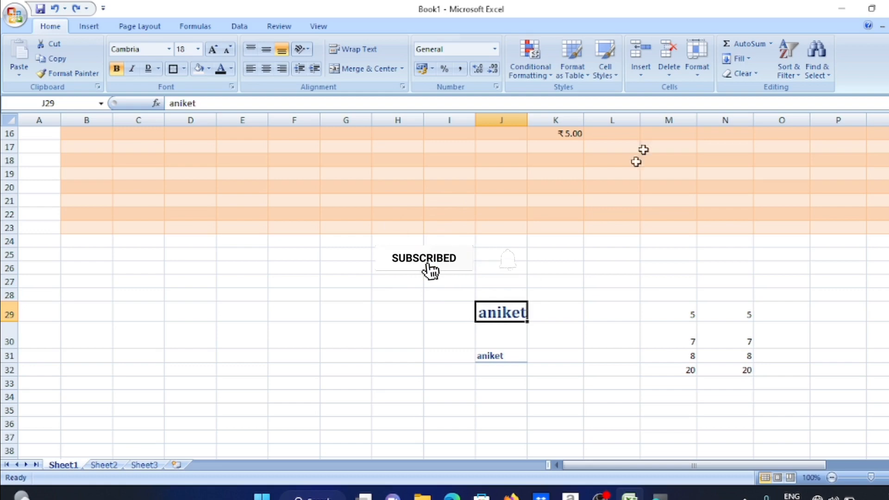
click(740, 73)
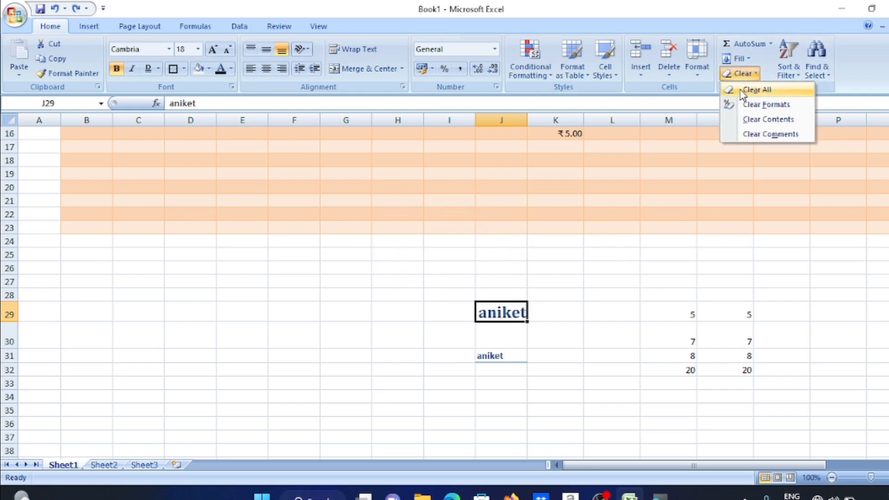
click(744, 91)
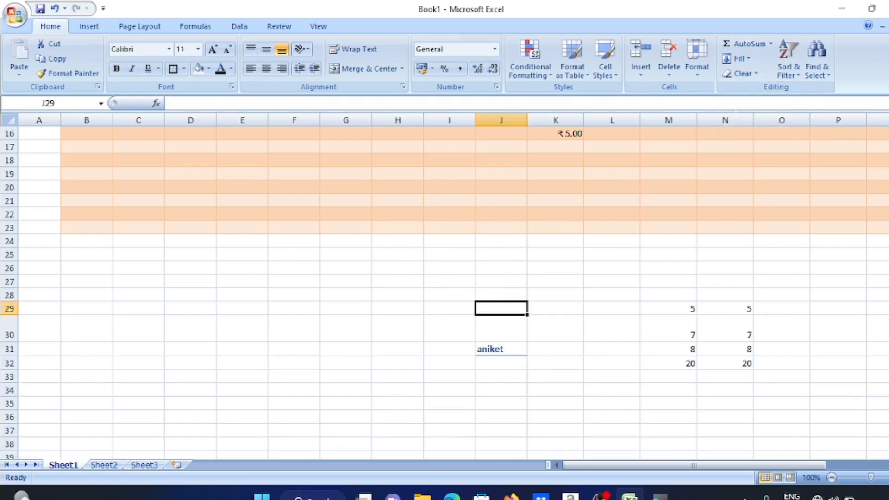
key(ctrl+z)
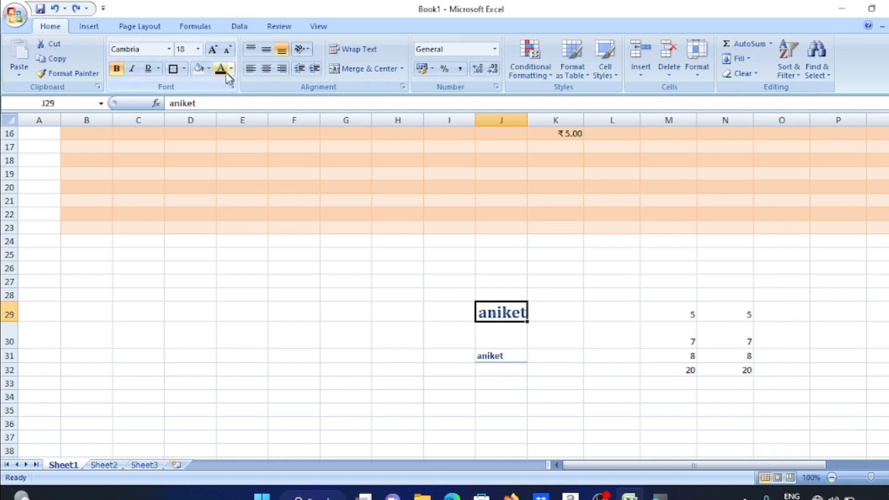
Give cell J29 a yellow background fill
click(209, 69)
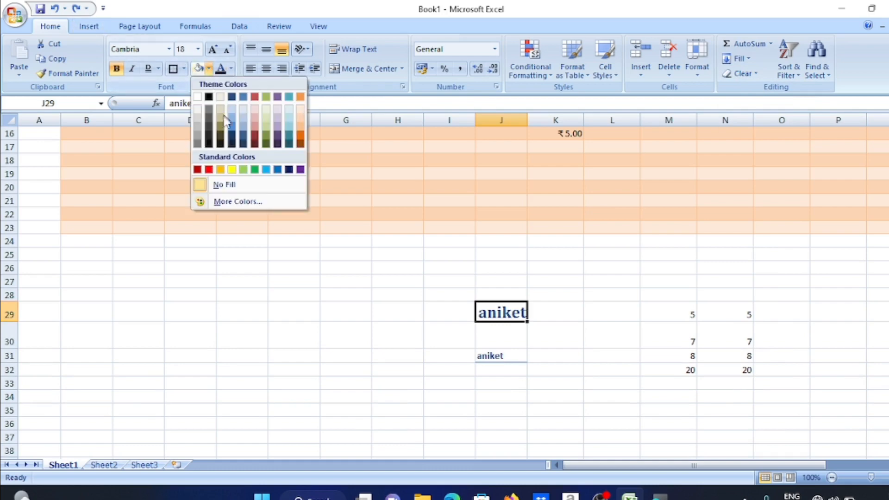
click(232, 170)
click(578, 313)
click(514, 312)
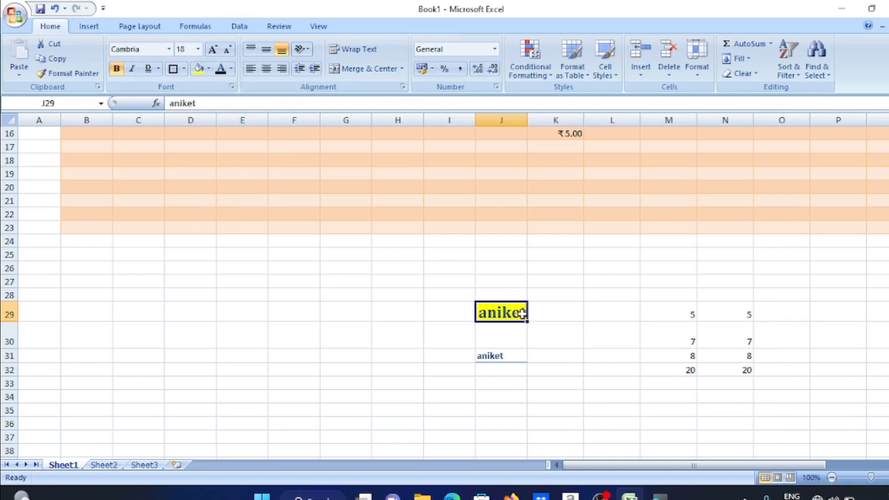
Try Clear Contents and Clear All on J29, then undo to restore it
click(741, 74)
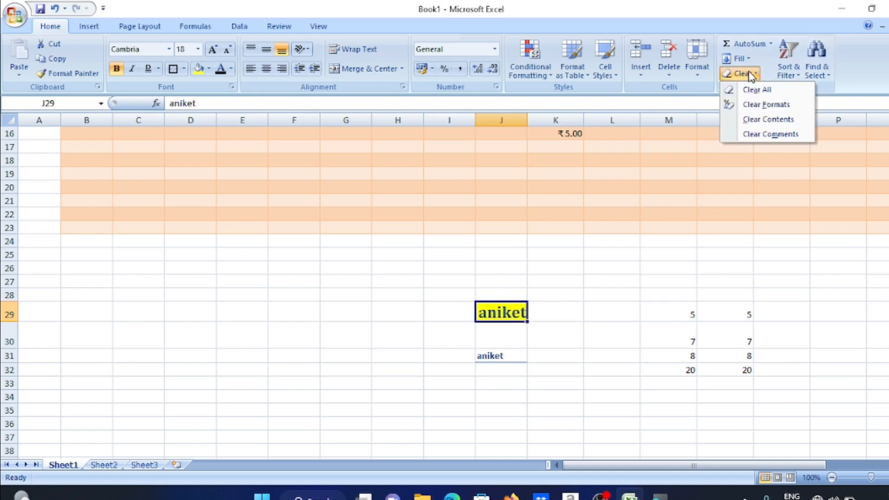
click(765, 120)
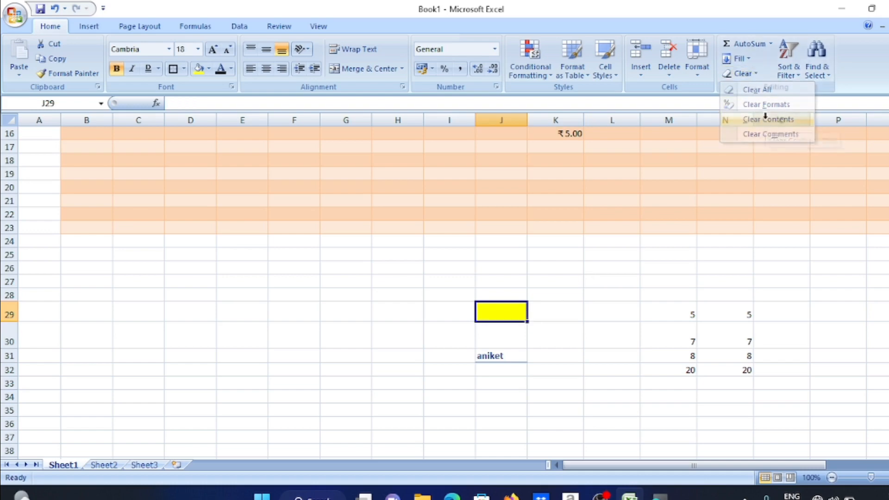
click(744, 74)
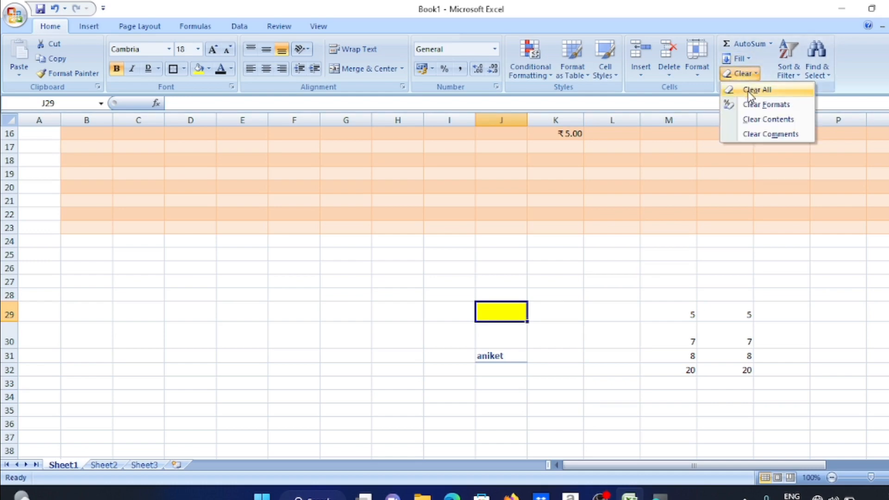
click(748, 91)
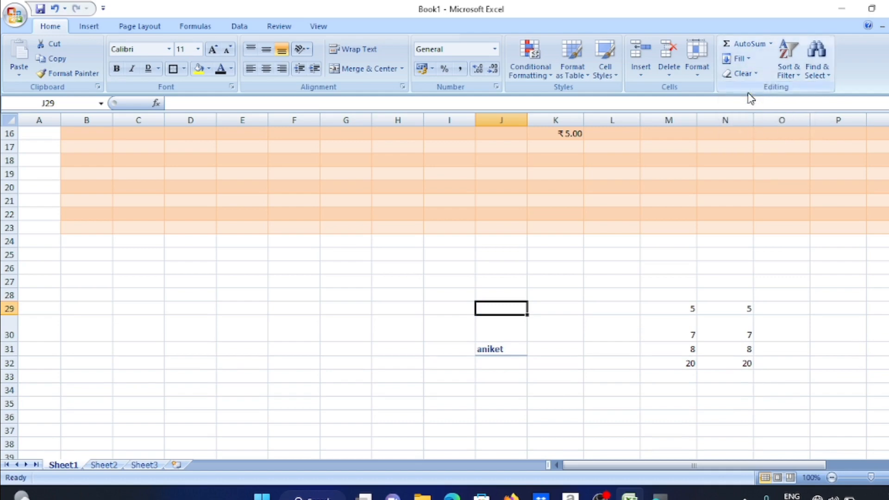
key(ctrl+z)
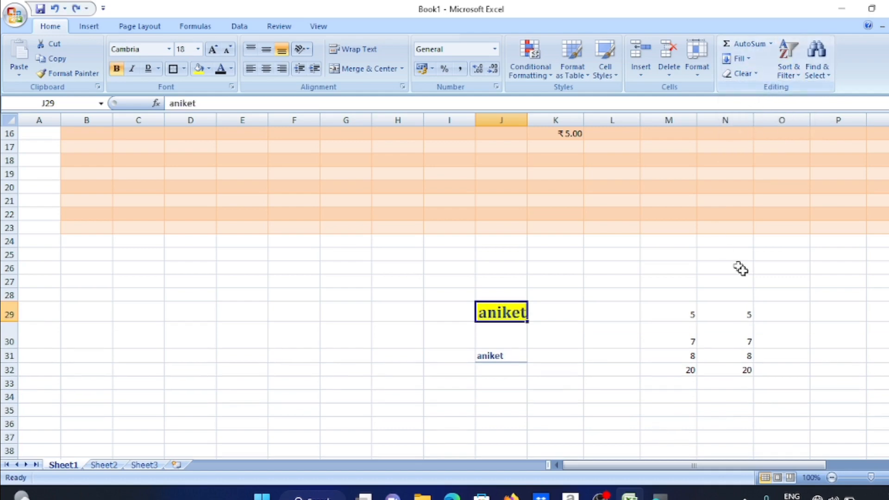
click(681, 309)
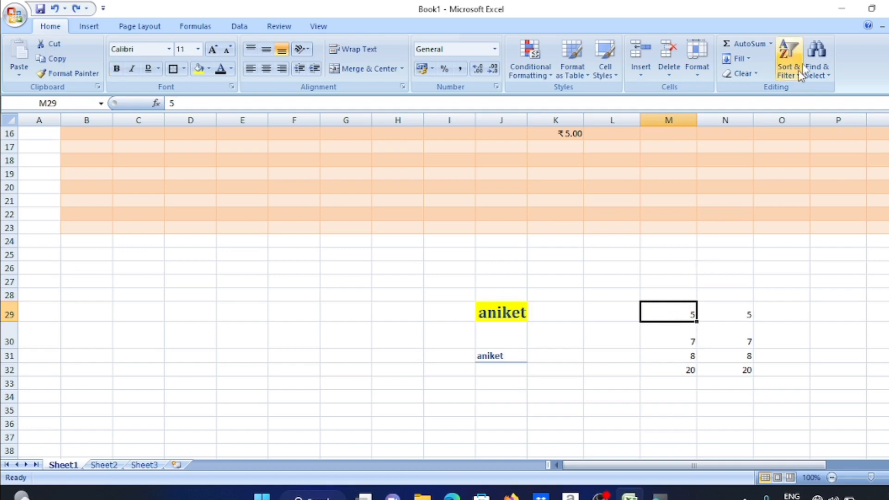
Enter the letters a, b, c and d down column K starting at K42
scroll(710, 314, up, 4)
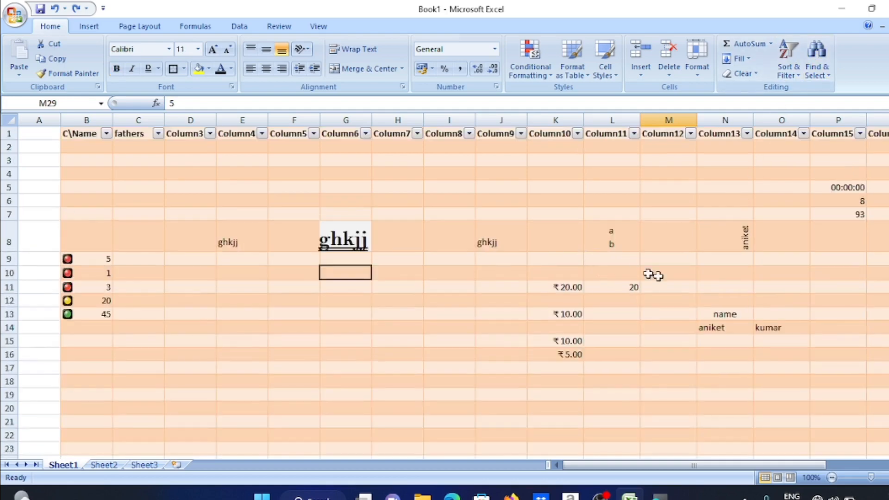
scroll(543, 275, down, 10)
click(547, 239)
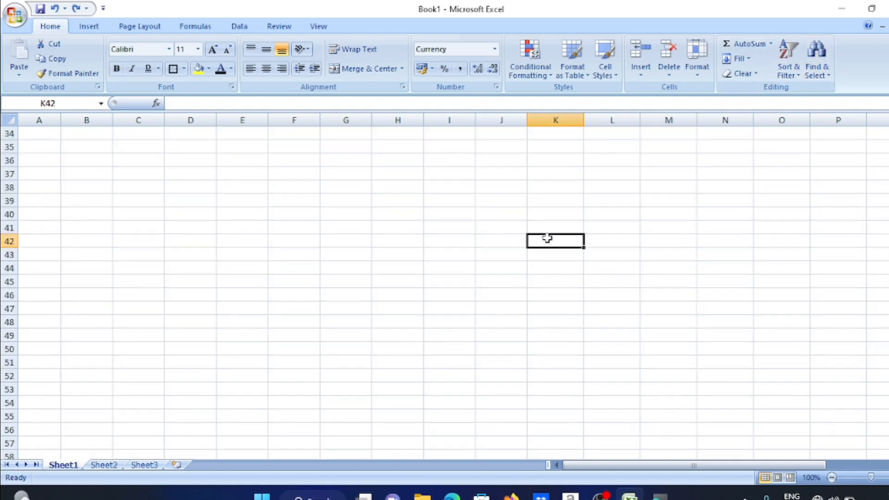
text(a)
key(Return)
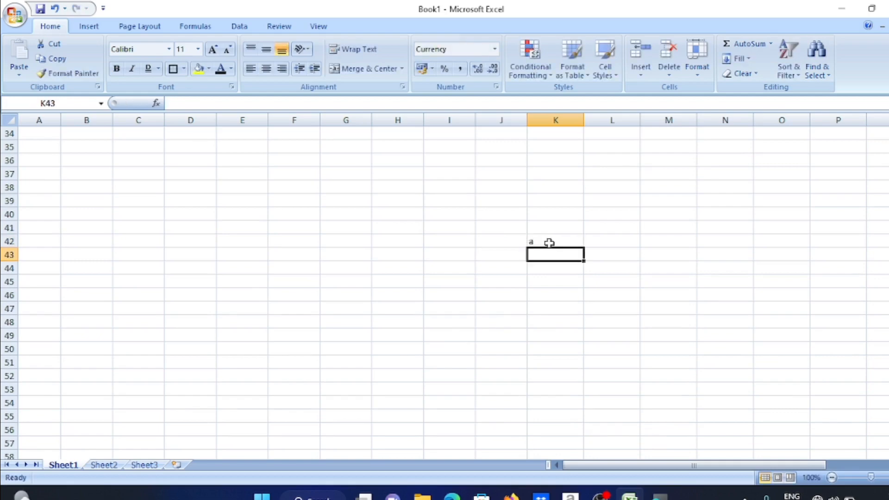
text(b)
key(Return)
text(c)
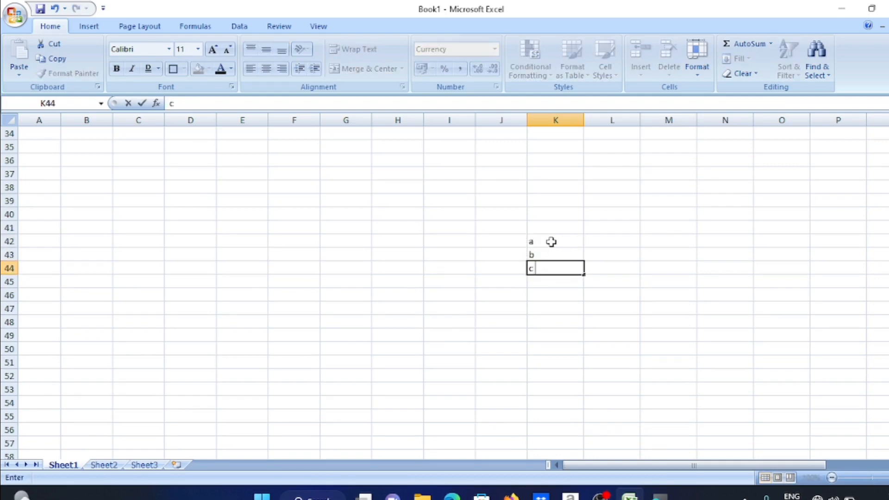
key(Return)
text(d)
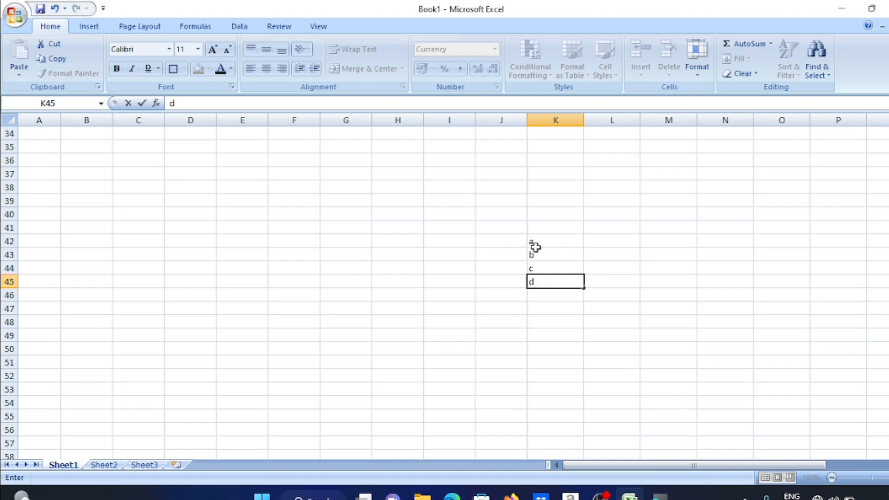
Undo an accidental move of 'a' onto K45, restoring the a–d list, and reselect K42
click(539, 236)
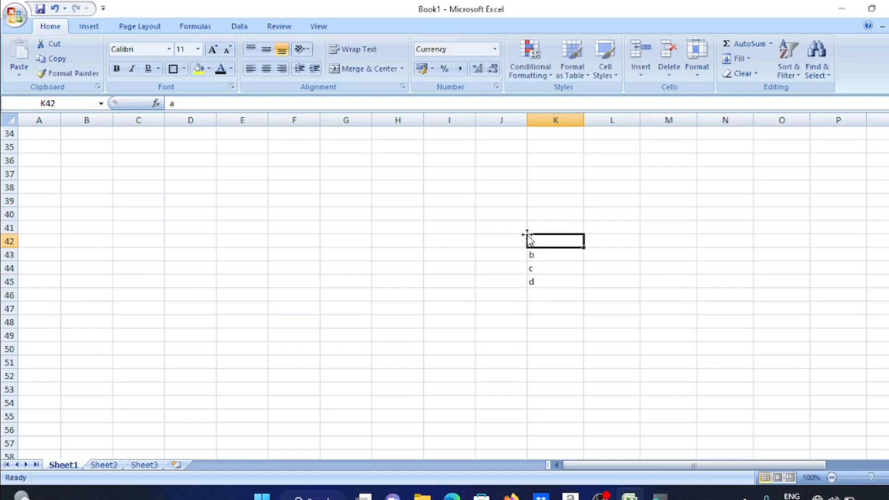
drag(526, 236, 562, 253)
click(437, 282)
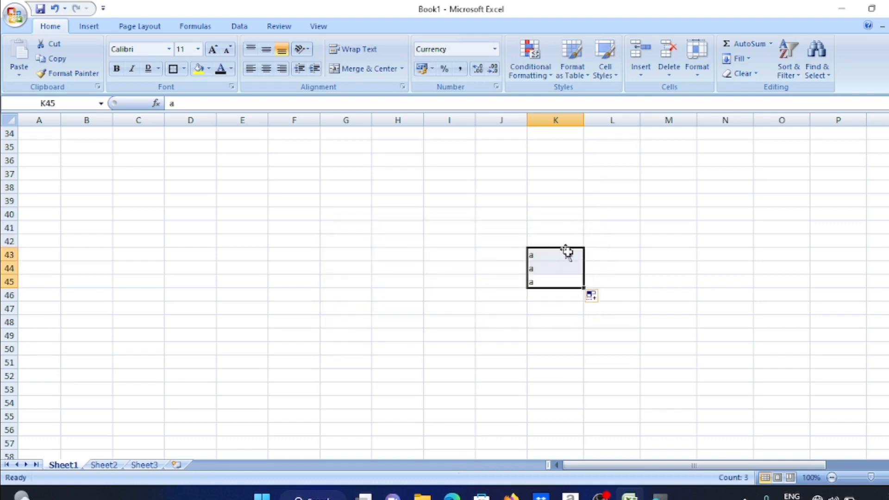
key(ctrl+z)
key(ctrl+z)
click(587, 310)
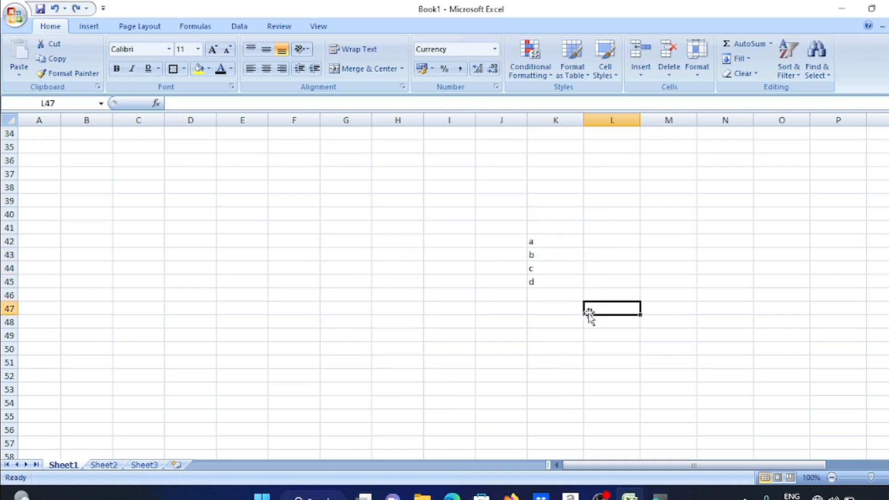
click(541, 243)
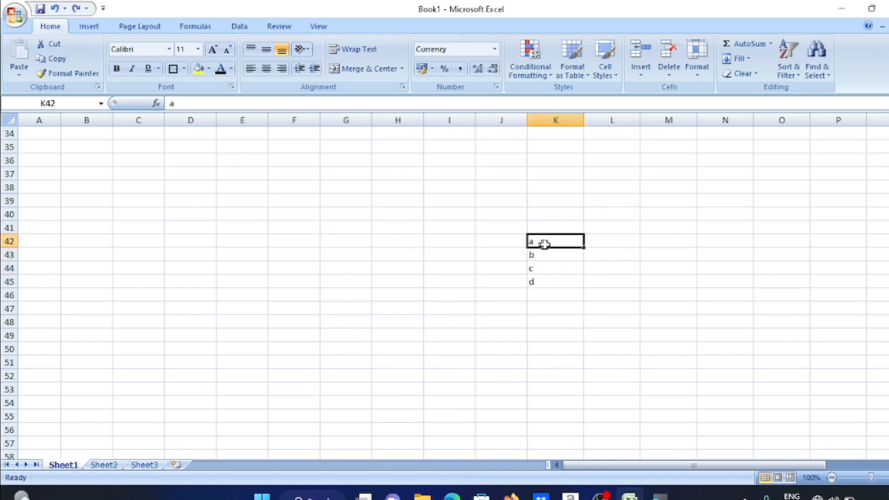
Sort the K42:K45 list Z to A, then back A to Z so it reads a, b, c, d
click(789, 58)
click(809, 102)
click(789, 58)
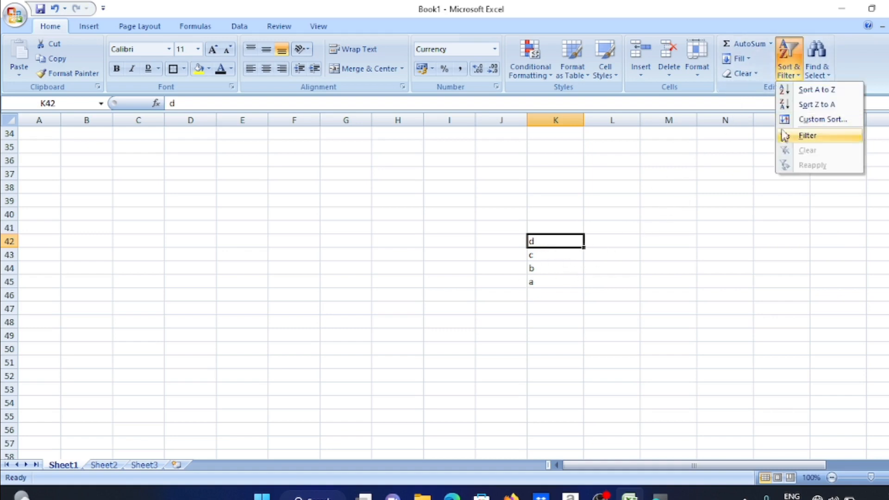
click(798, 106)
click(789, 58)
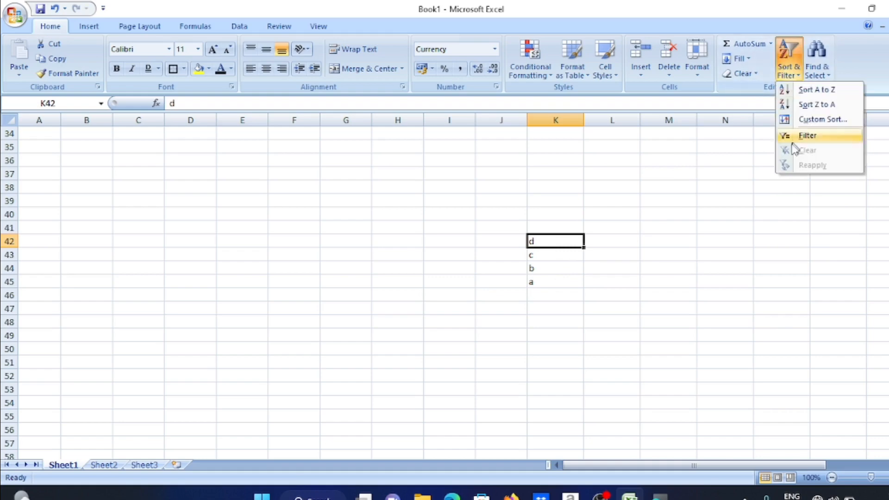
click(796, 91)
click(808, 79)
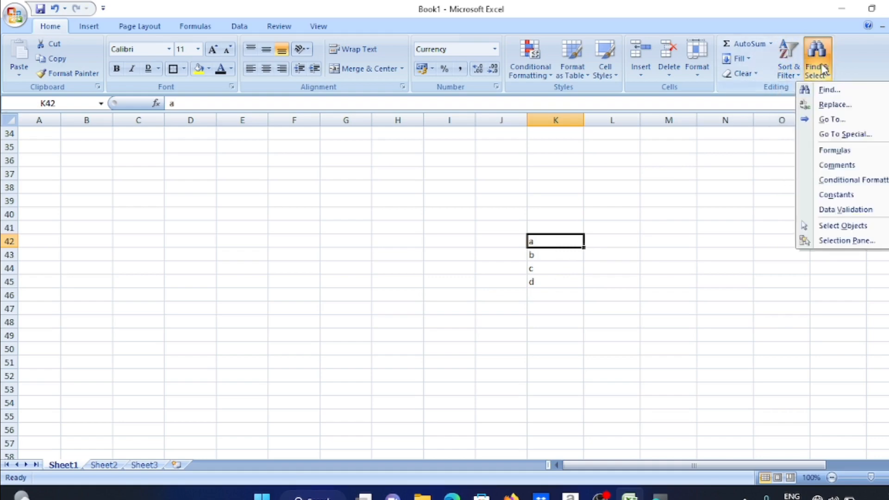